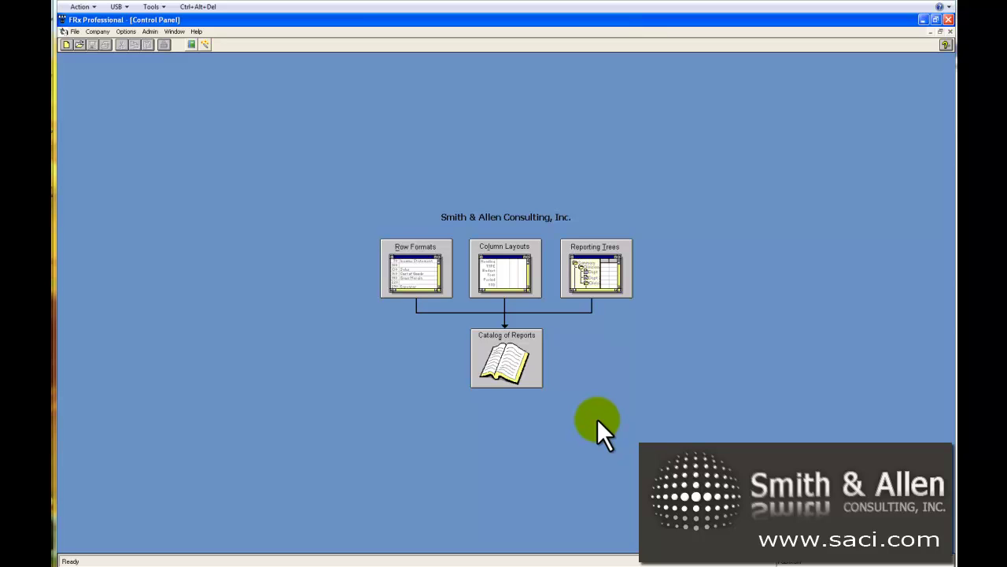
# - Create a new blank column layout from the company's column layouts
pyautogui.click(508, 266)
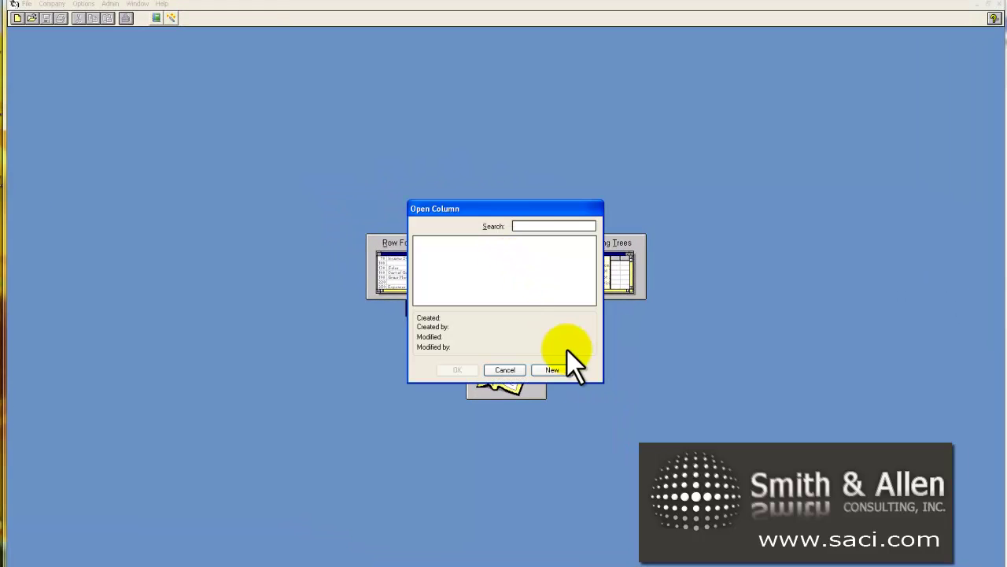
pyautogui.click(552, 370)
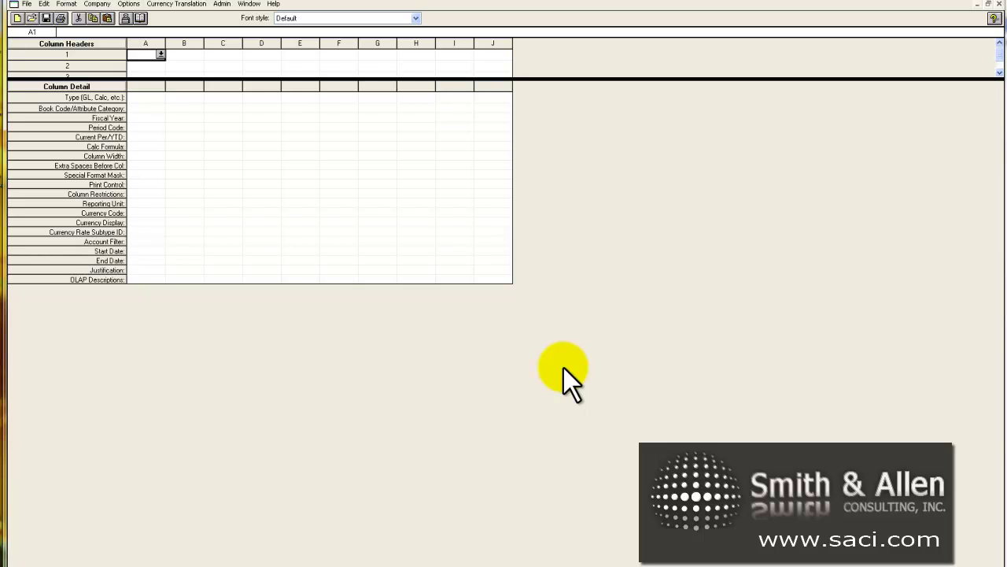
# - Set column A's type to DESC for row descriptions
pyautogui.click(156, 96)
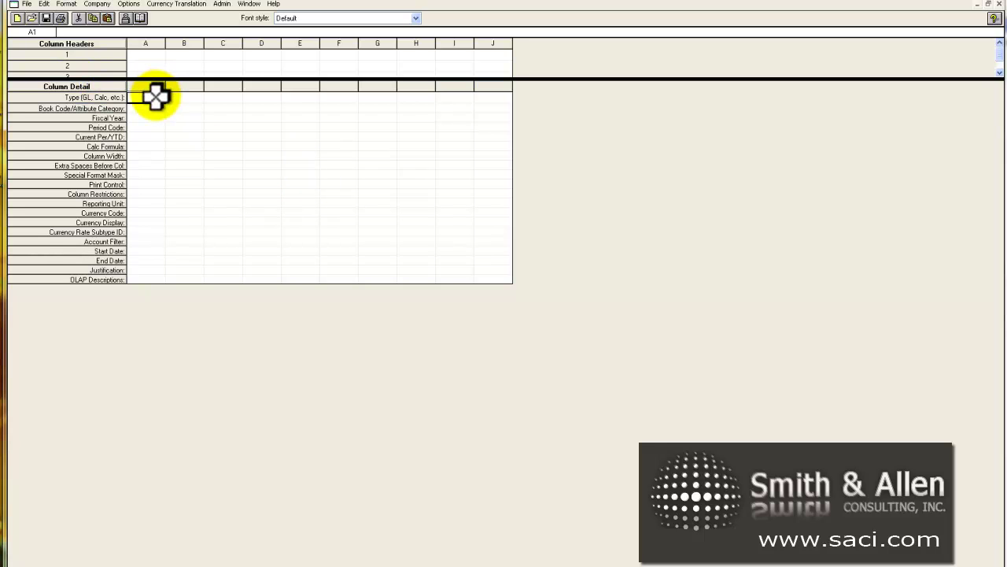
pyautogui.click(161, 97)
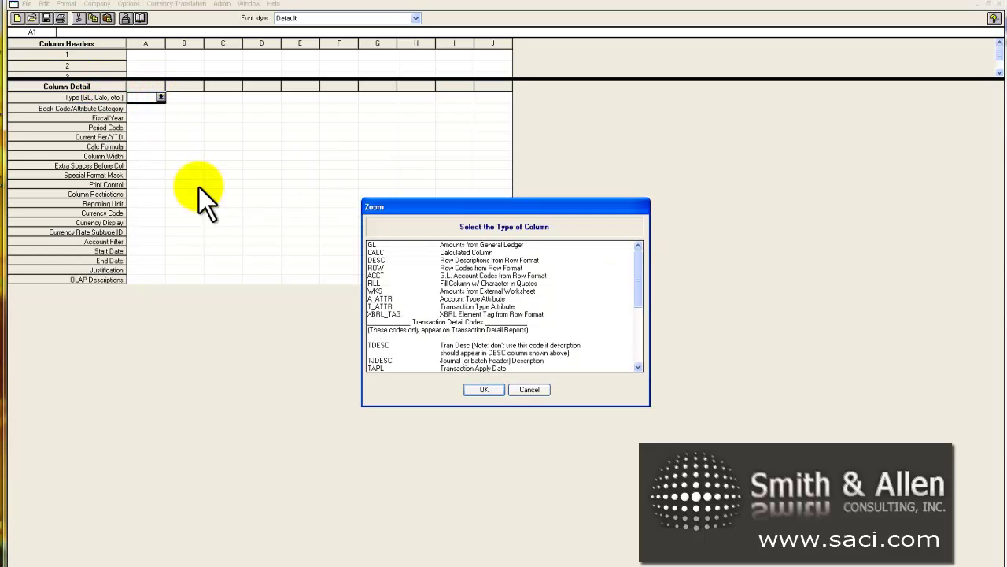
pyautogui.click(376, 260)
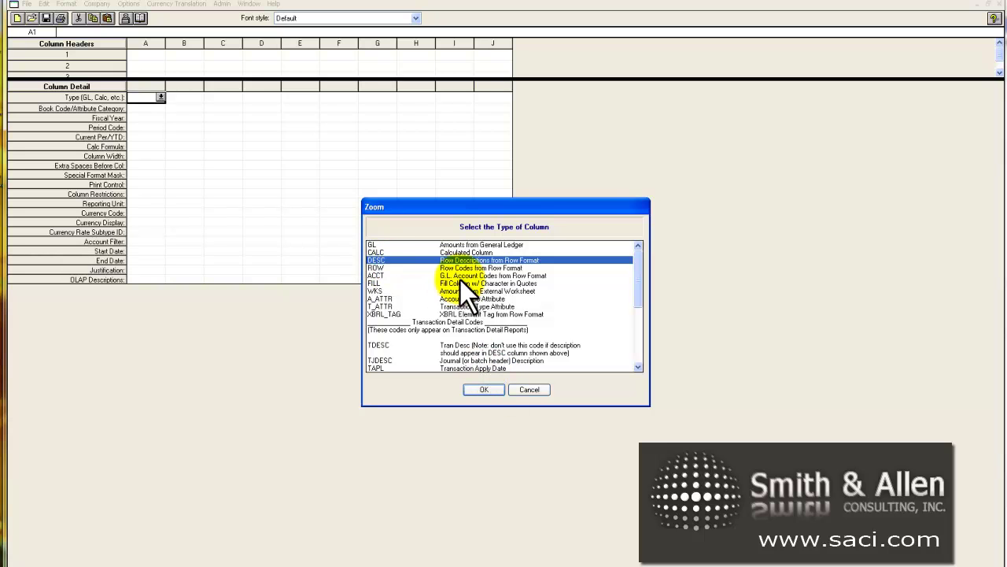
pyautogui.click(477, 389)
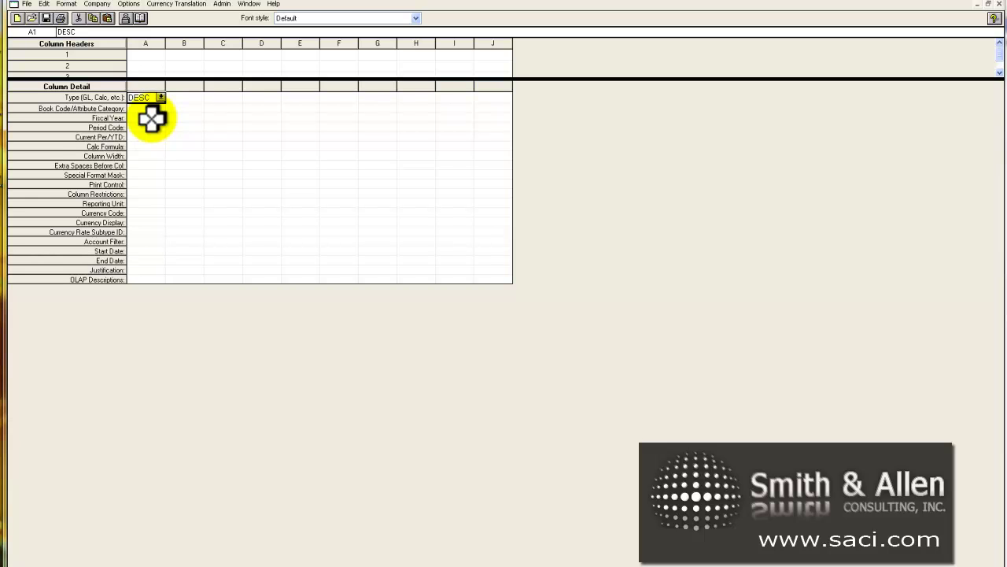
# - Set column B's type to GL and confirm its ACTUAL, BASE, BASE, CUR defaults
pyautogui.click(192, 97)
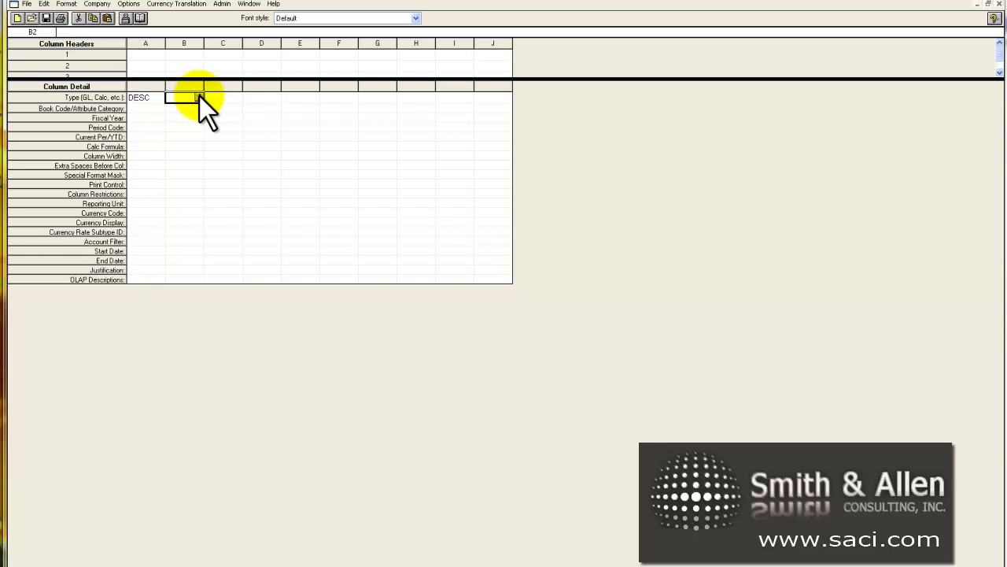
pyautogui.click(199, 97)
pyautogui.click(386, 244)
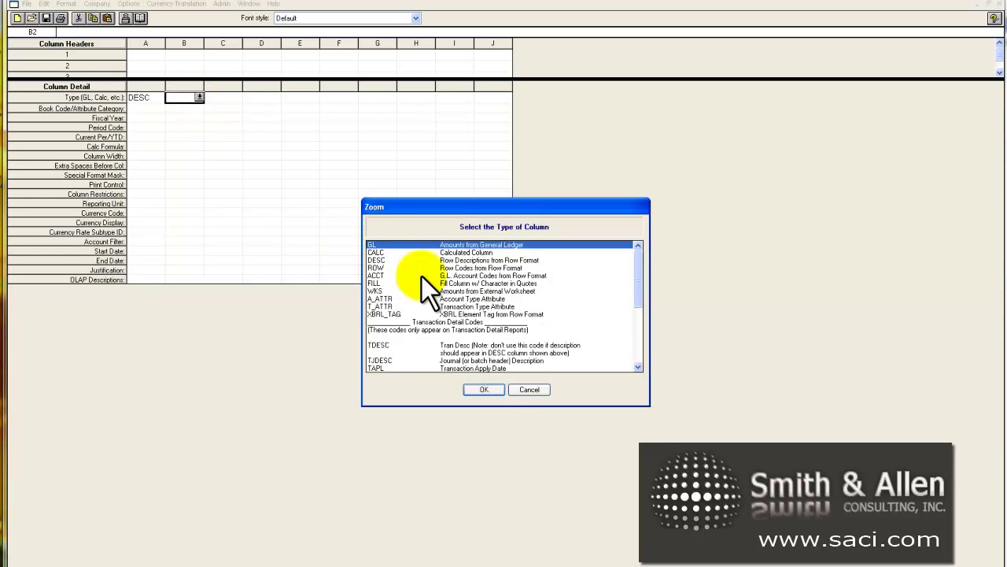
pyautogui.click(492, 388)
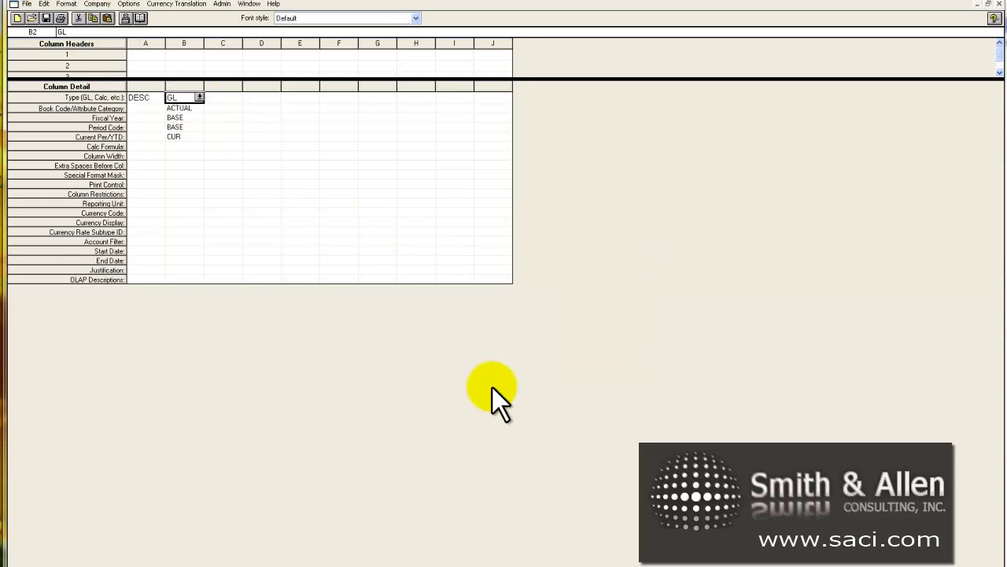
pyautogui.click(189, 108)
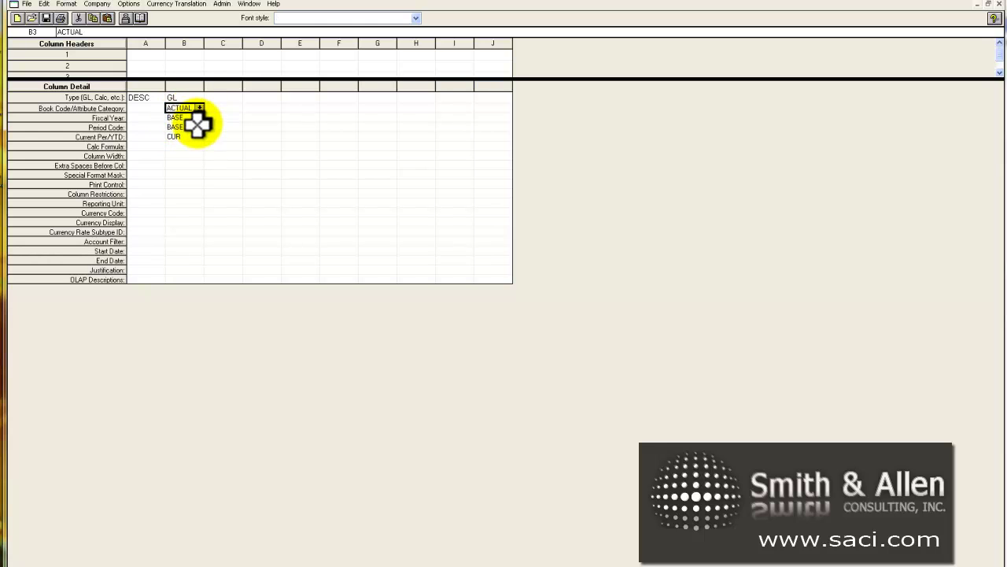
pyautogui.click(187, 118)
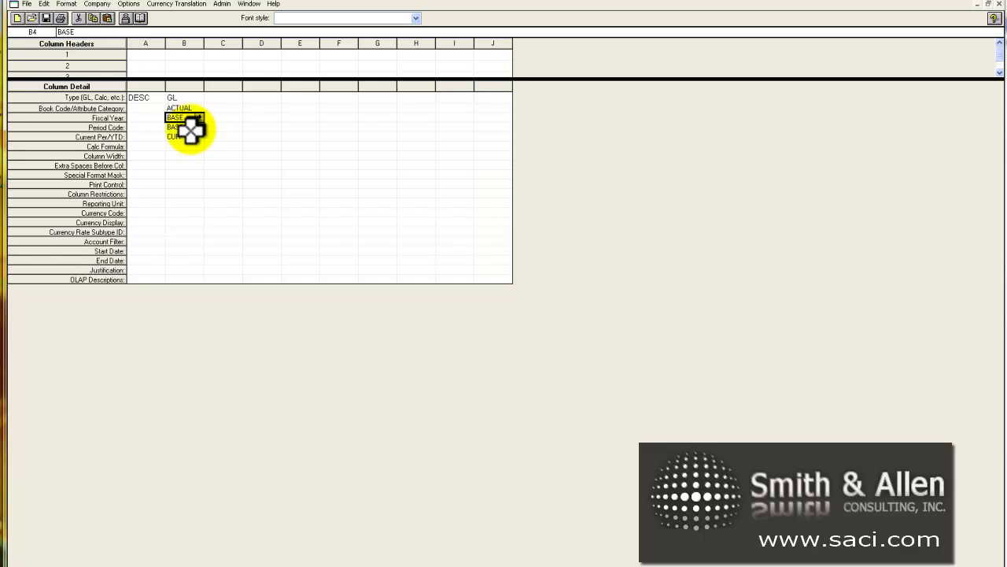
pyautogui.click(191, 128)
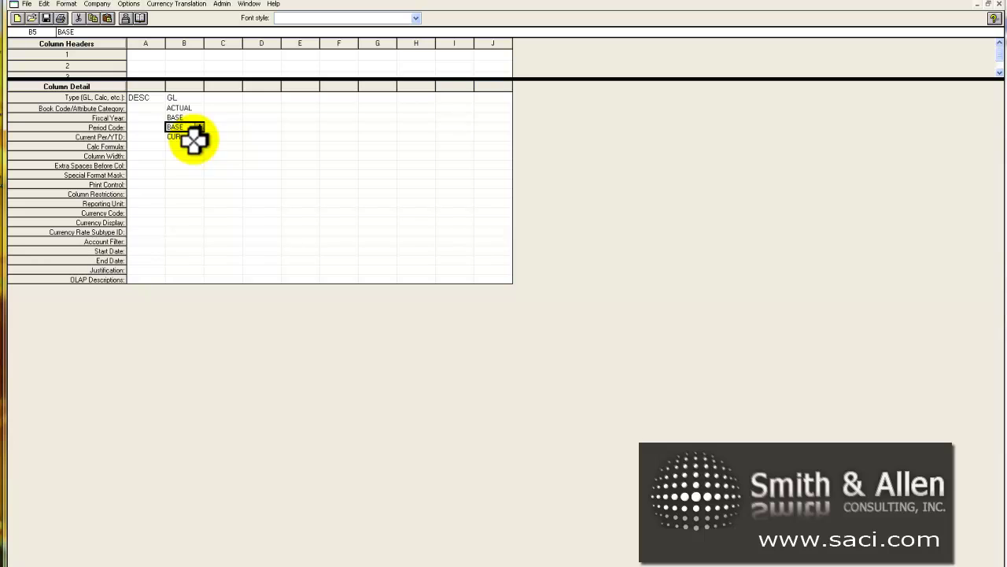
pyautogui.click(193, 137)
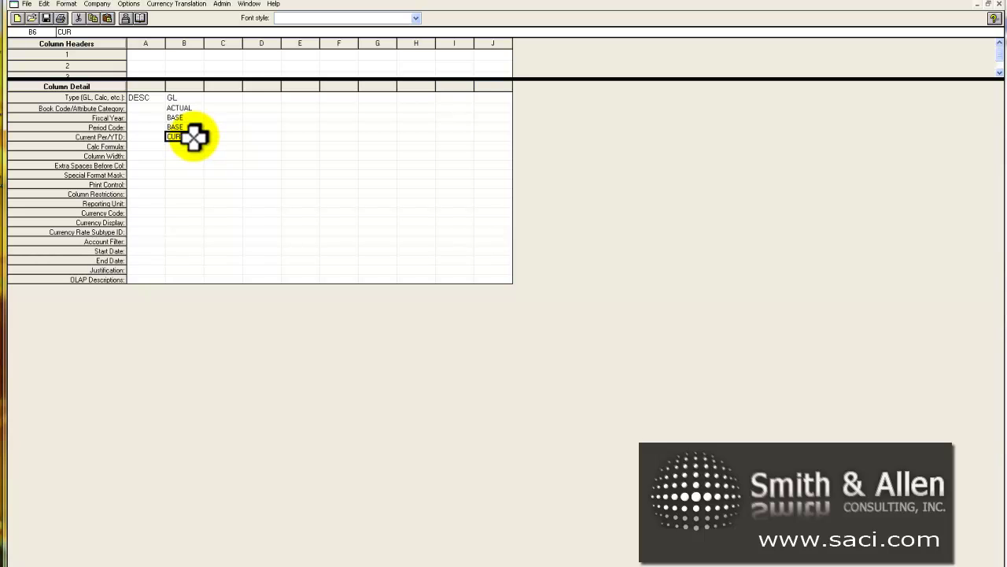
# - Make column C a GL actuals column with period code BASE-1
pyautogui.click(238, 98)
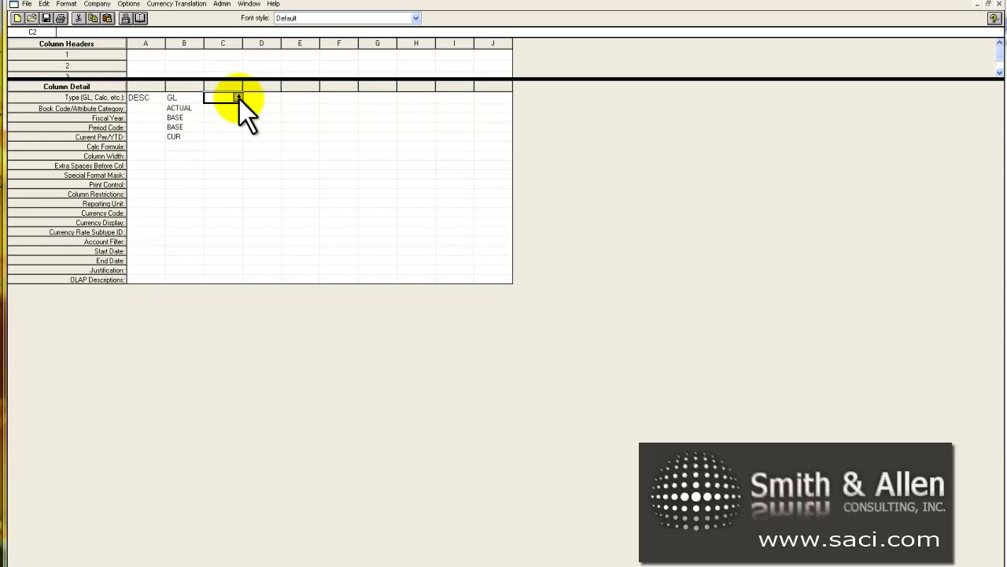
pyautogui.click(239, 97)
pyautogui.click(377, 246)
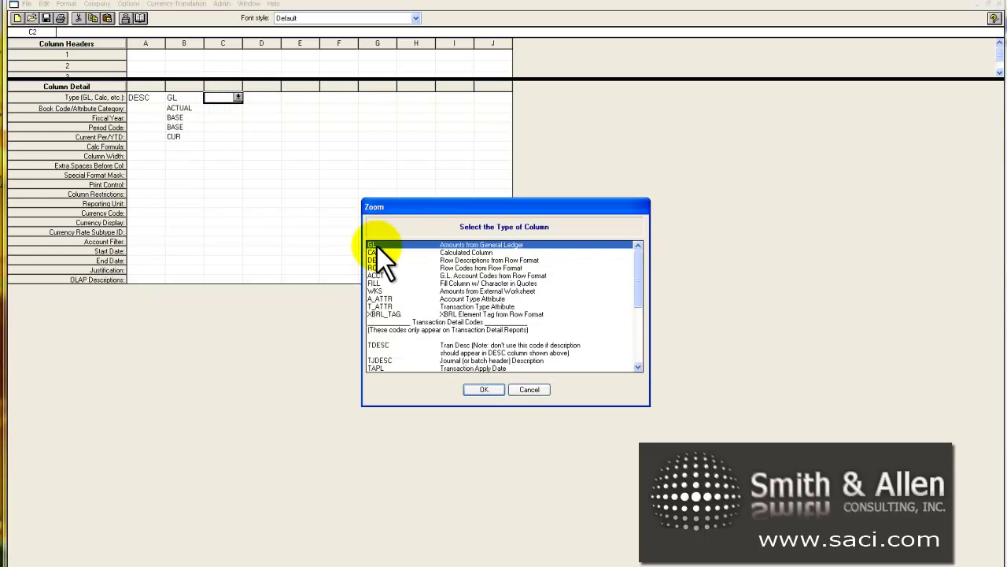
pyautogui.click(487, 388)
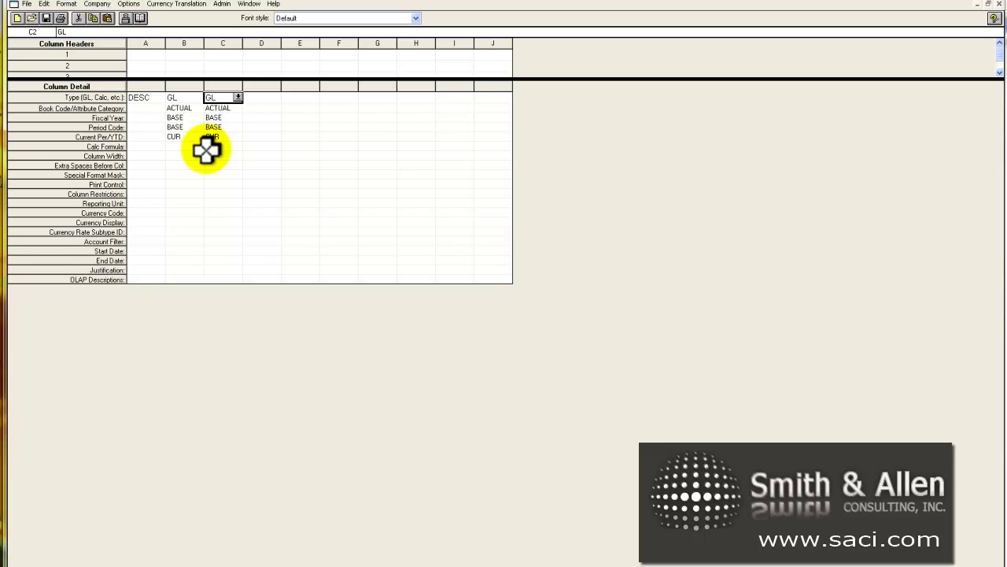
pyautogui.click(229, 109)
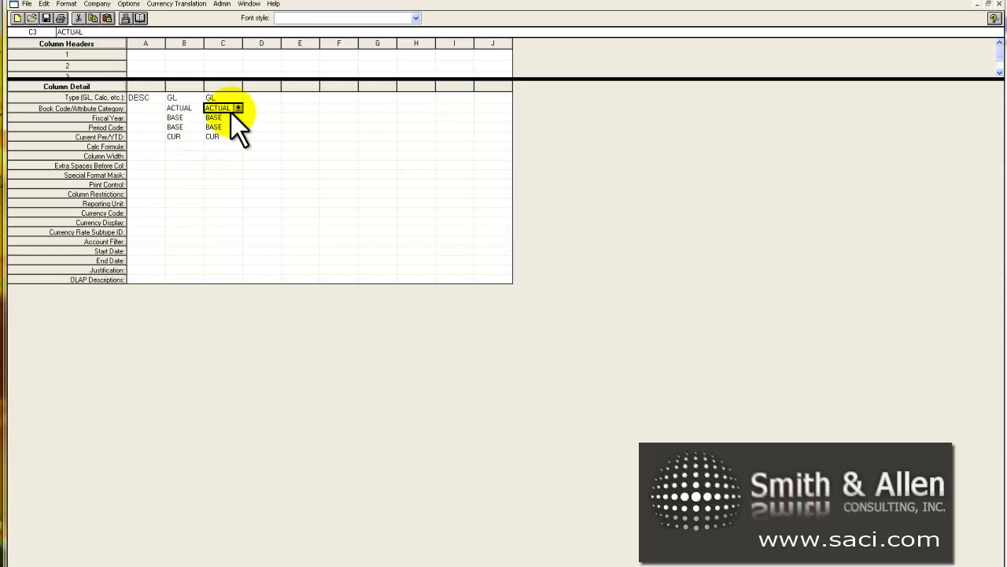
pyautogui.click(226, 118)
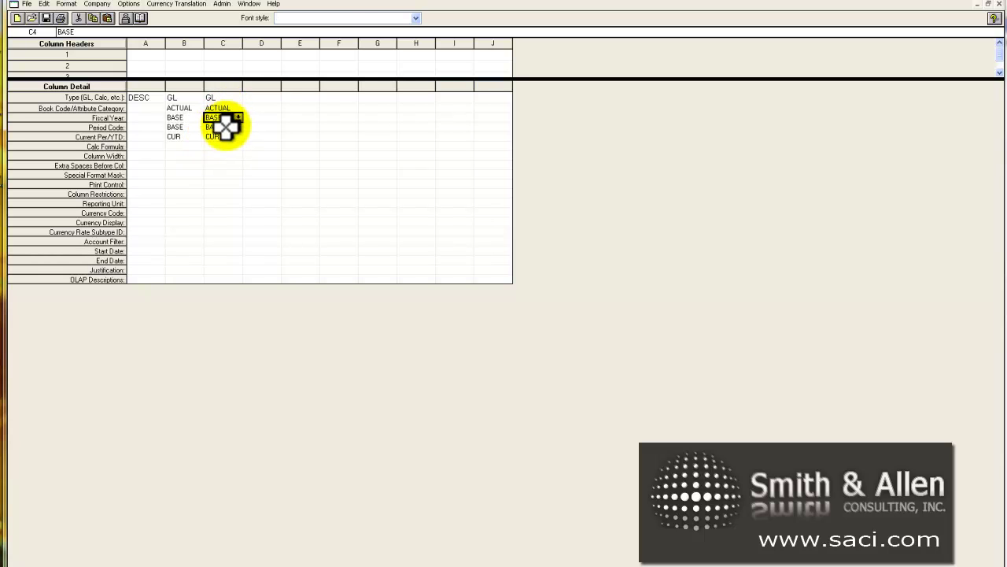
pyautogui.click(235, 127)
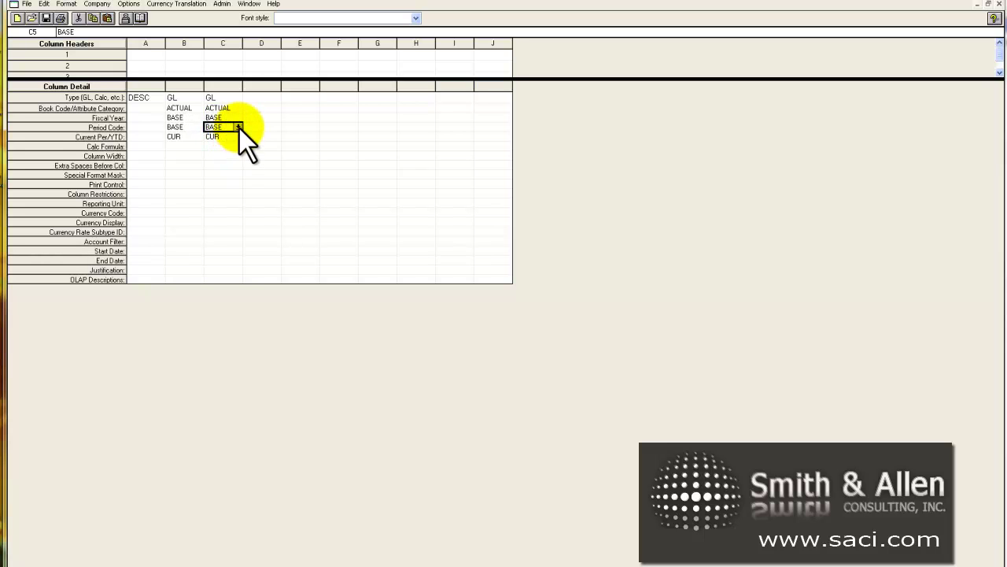
pyautogui.click(237, 127)
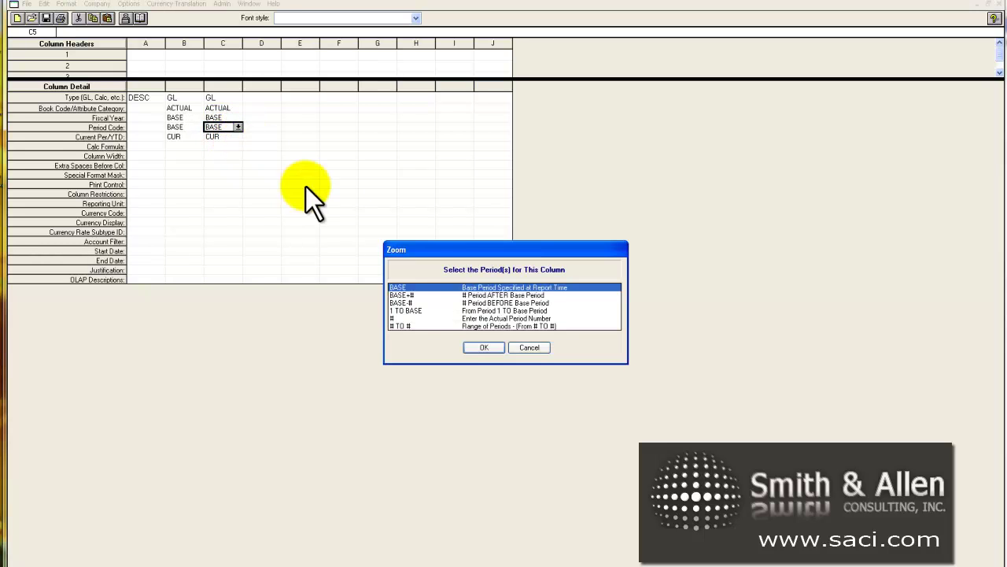
pyautogui.click(425, 303)
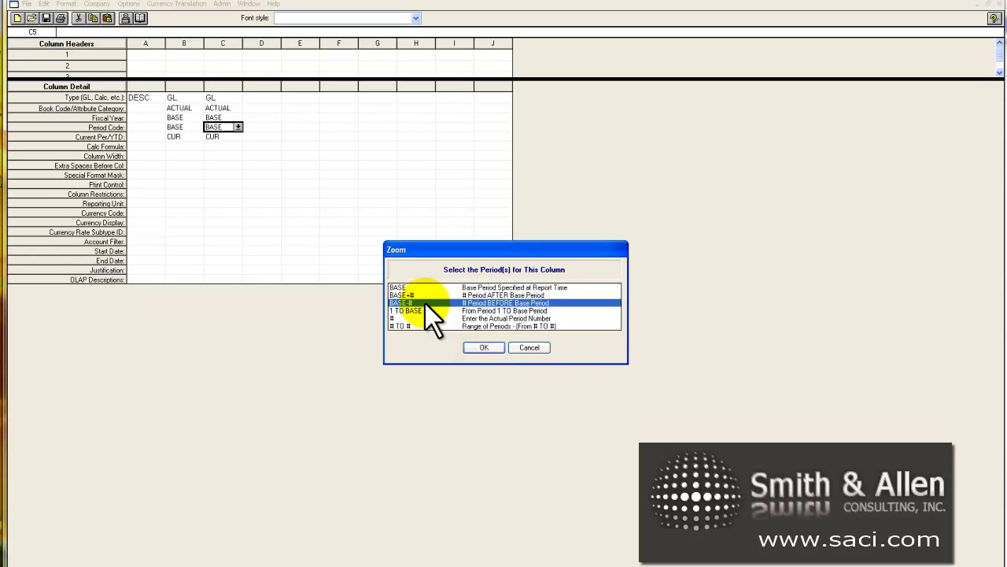
pyautogui.click(480, 347)
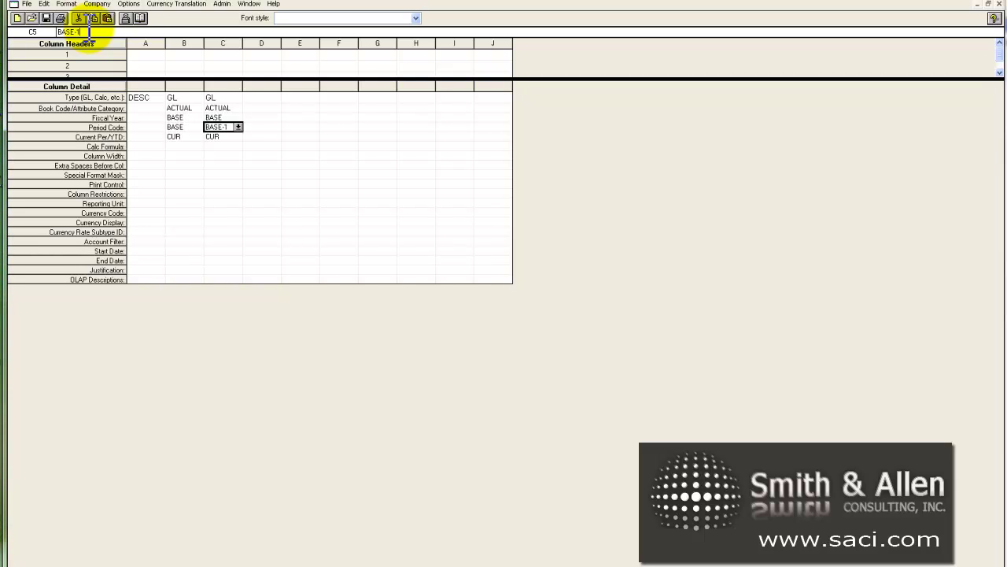
pyautogui.click(89, 32)
pyautogui.press('BackSpace')
pyautogui.write('1')
pyautogui.press('Return')
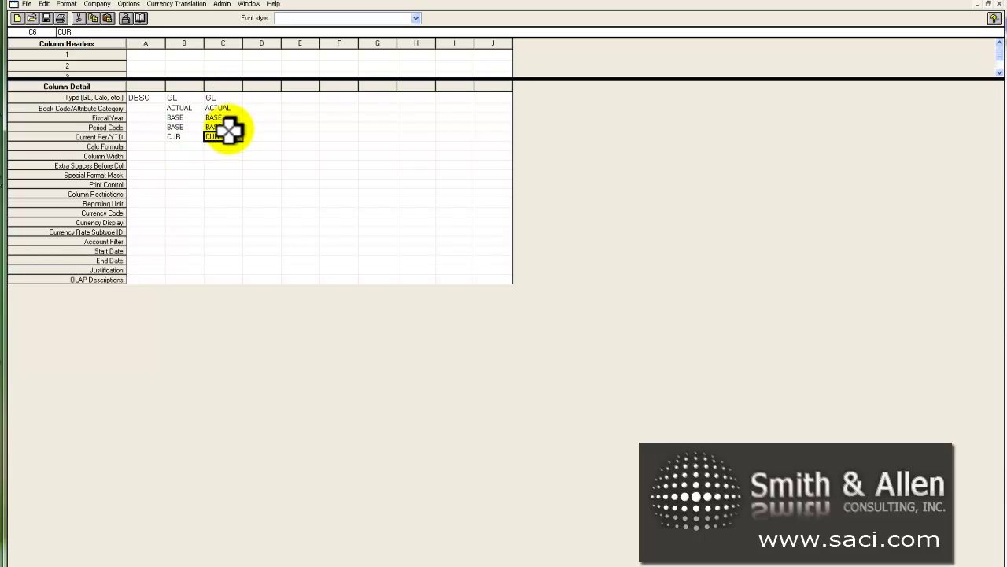
# - Make column D a GL actuals column with period code BASE-2
pyautogui.click(276, 96)
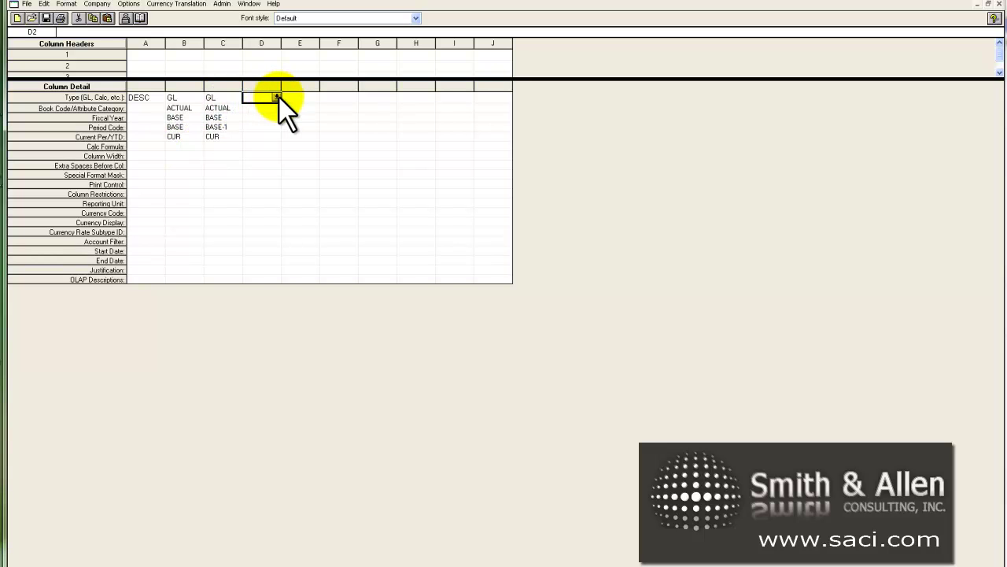
pyautogui.click(277, 97)
pyautogui.click(395, 244)
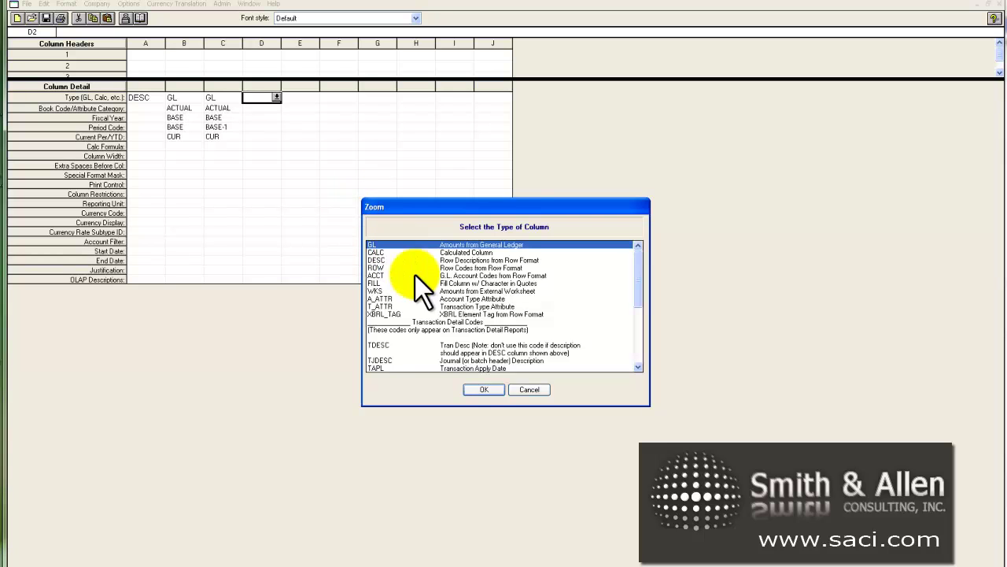
pyautogui.click(482, 389)
pyautogui.click(277, 124)
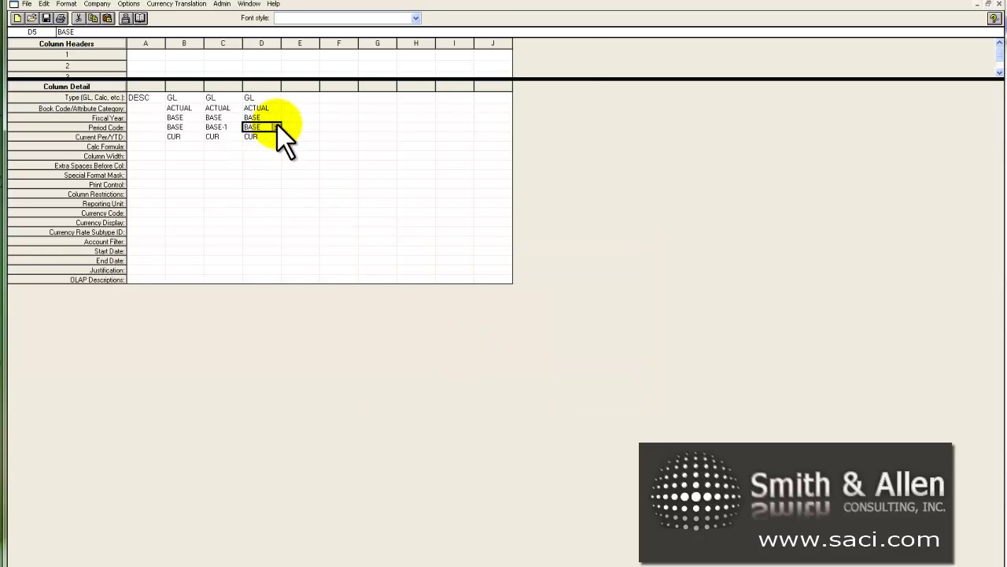
pyautogui.click(277, 126)
pyautogui.click(408, 302)
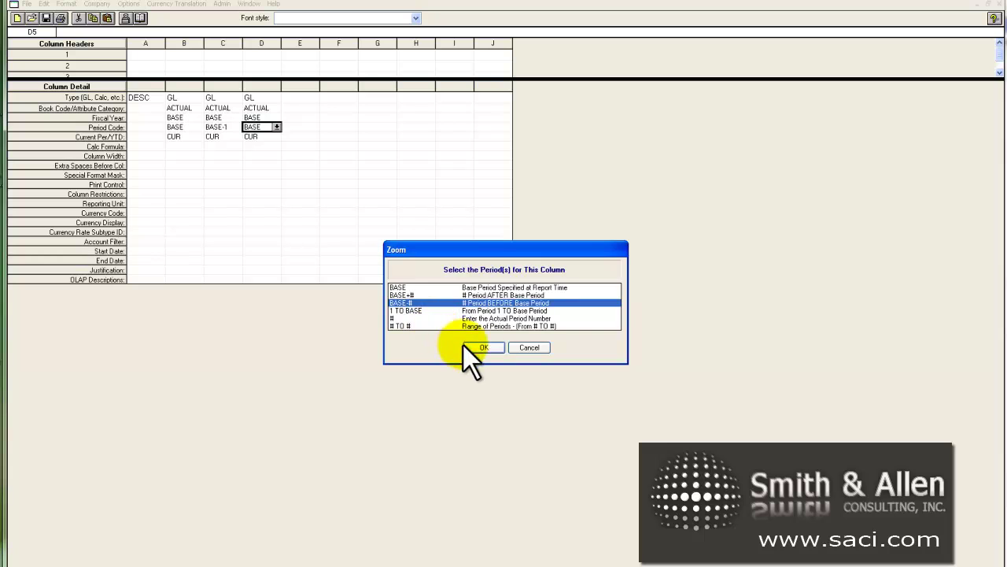
pyautogui.click(481, 348)
pyautogui.click(105, 32)
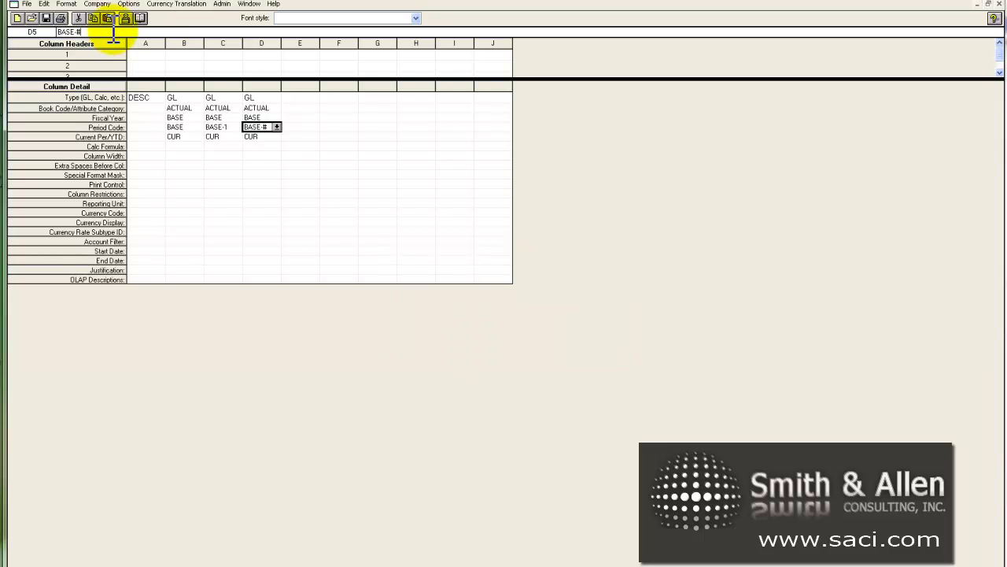
pyautogui.press('BackSpace')
pyautogui.write('2')
pyautogui.press('Return')
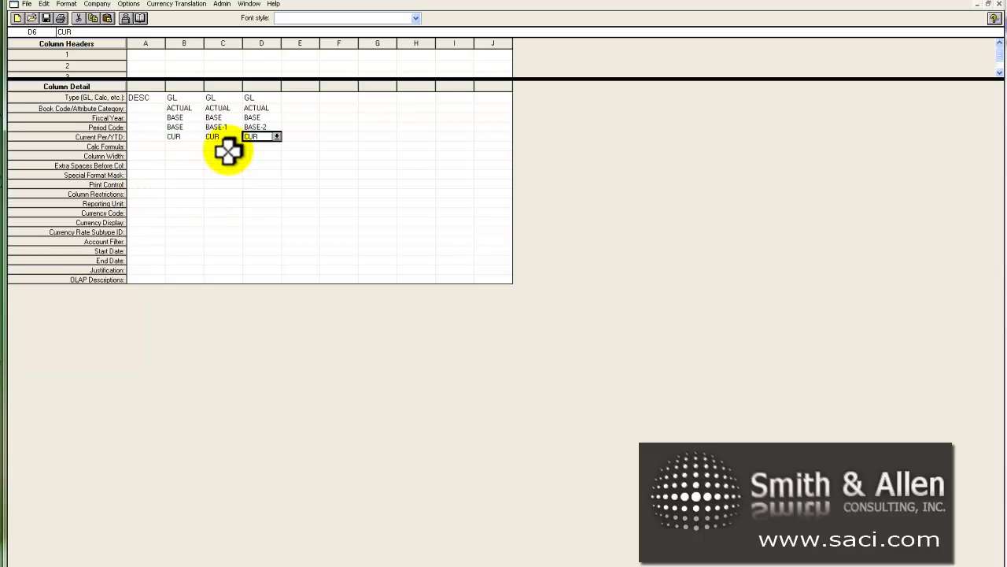
pyautogui.click(189, 54)
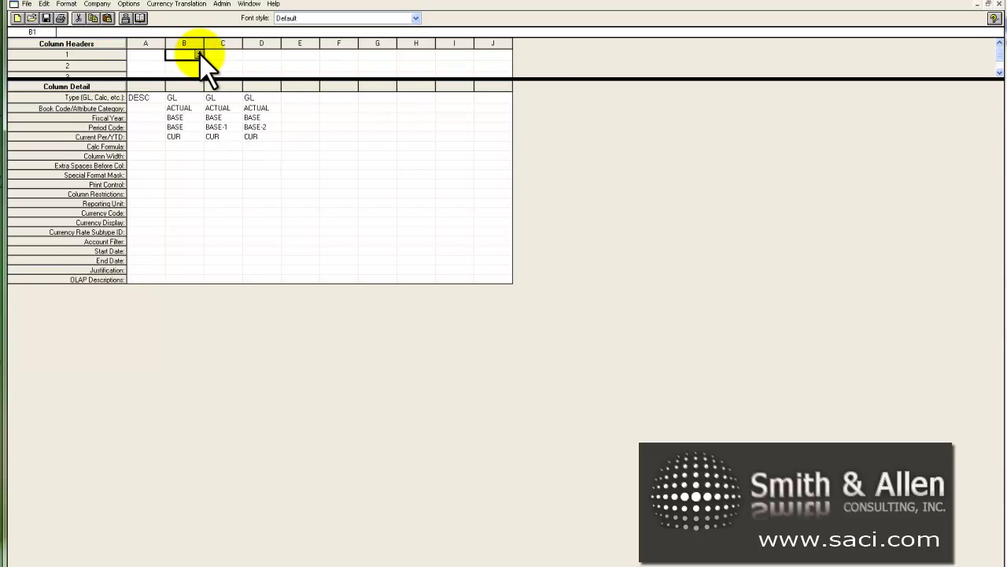
pyautogui.click(200, 54)
pyautogui.click(542, 281)
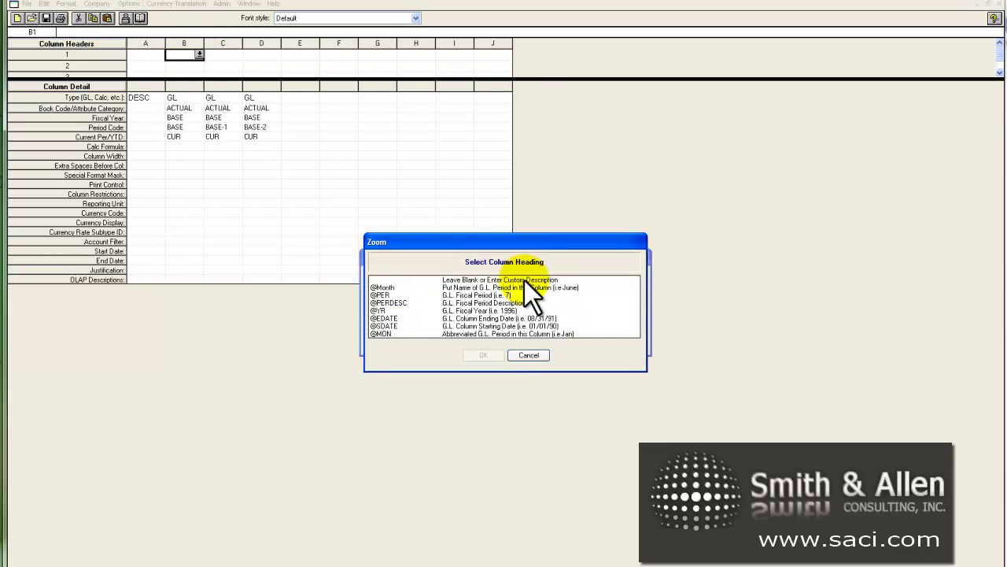
pyautogui.click(461, 288)
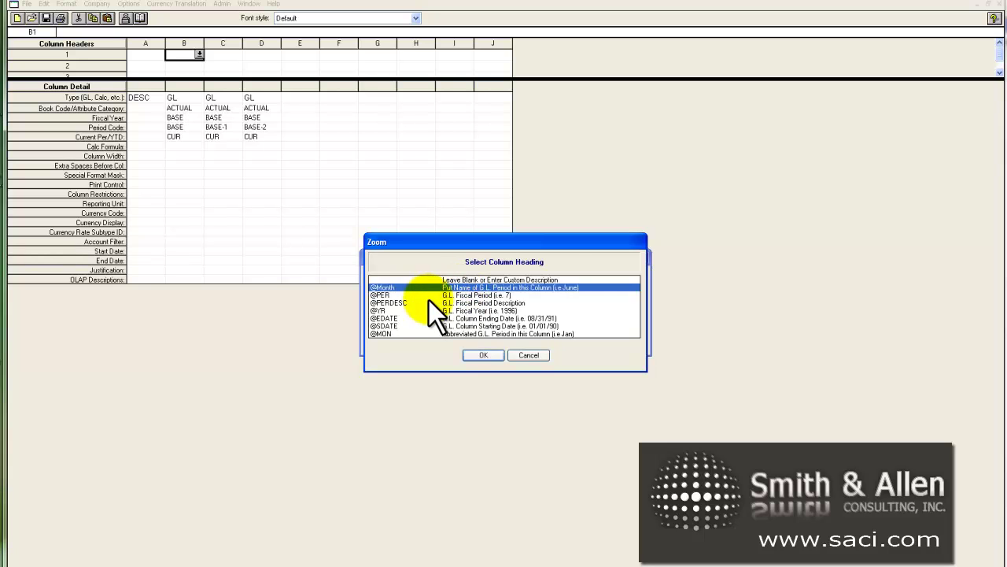
pyautogui.click(479, 355)
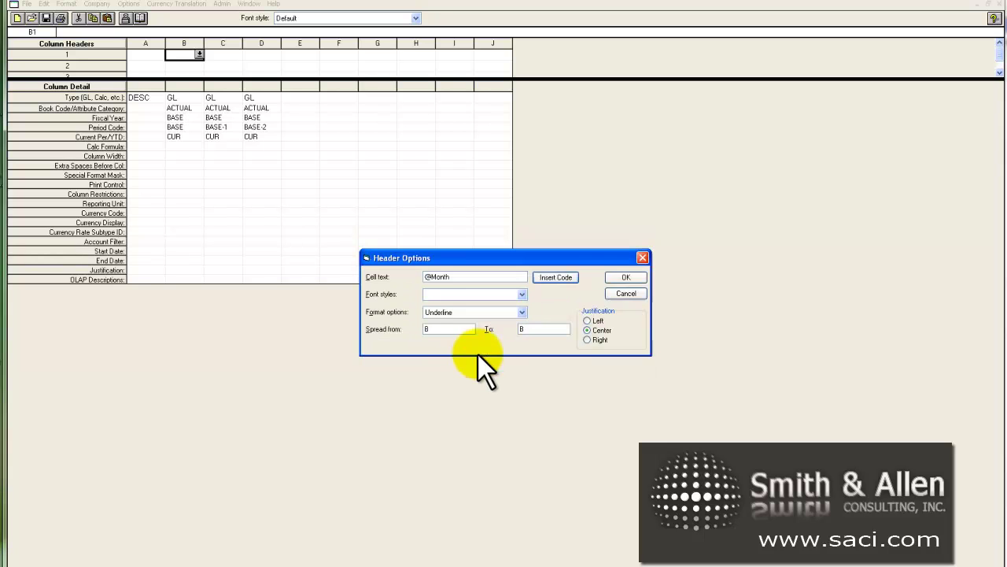
pyautogui.click(522, 295)
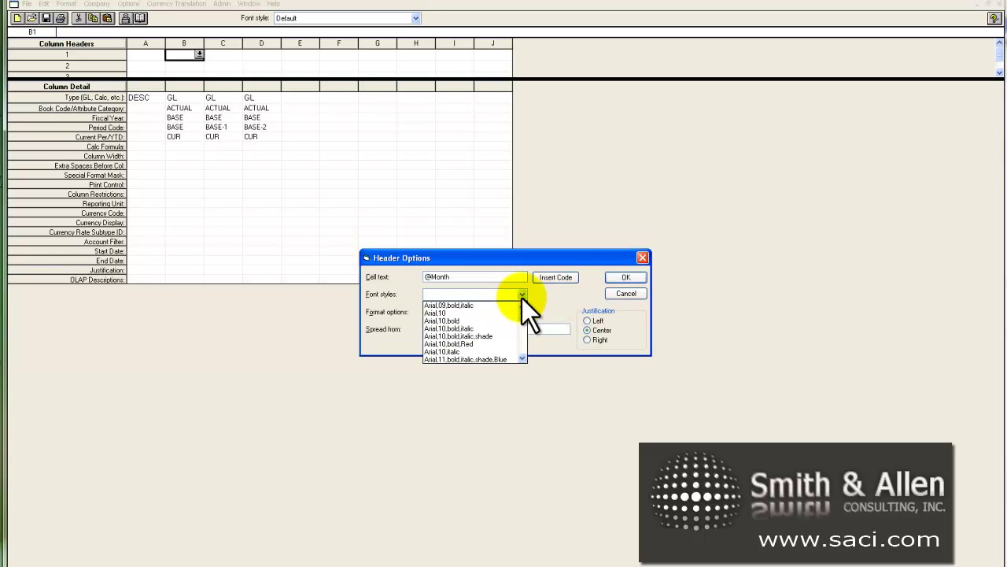
pyautogui.click(471, 360)
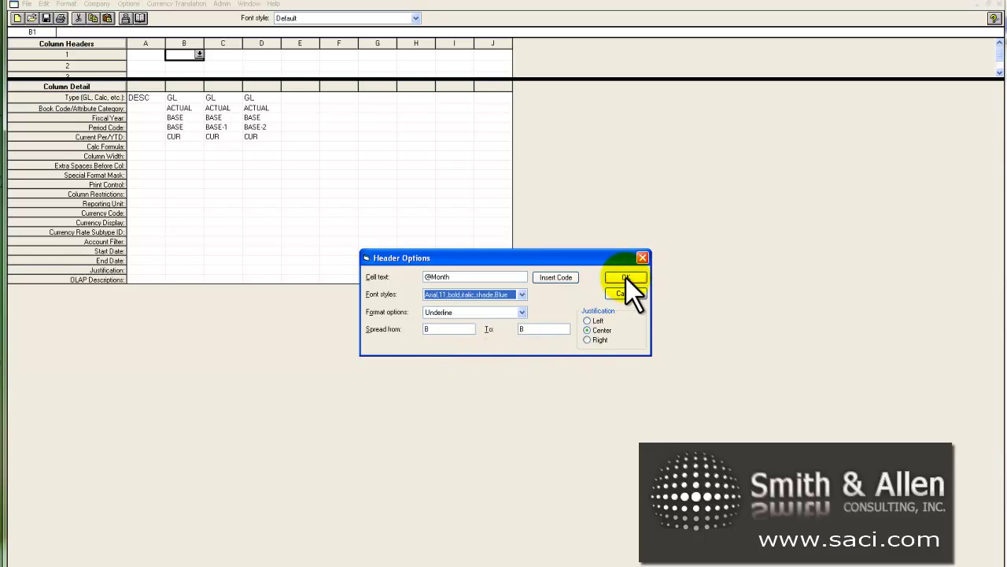
pyautogui.click(626, 278)
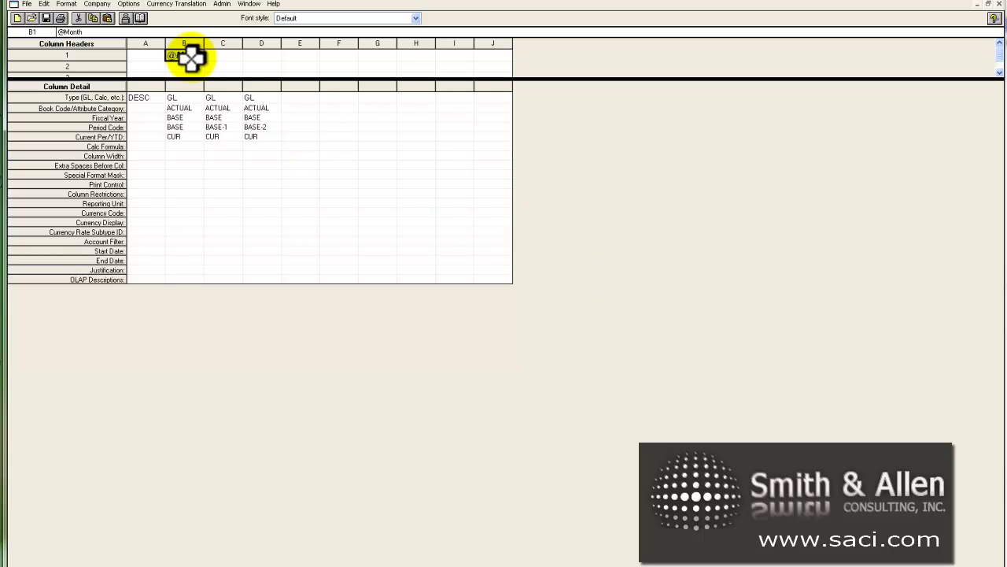
pyautogui.click(224, 53)
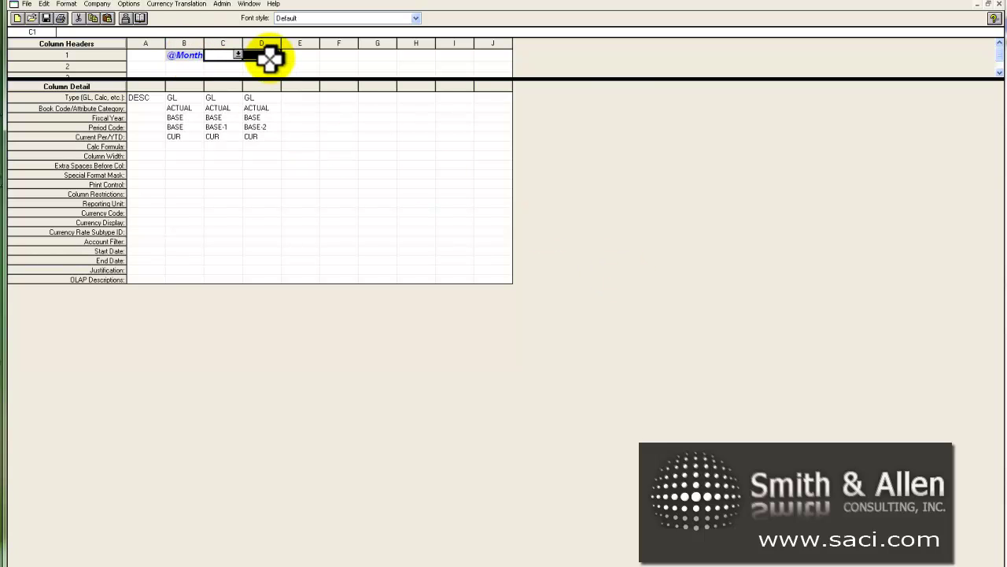
pyautogui.write('@Month')
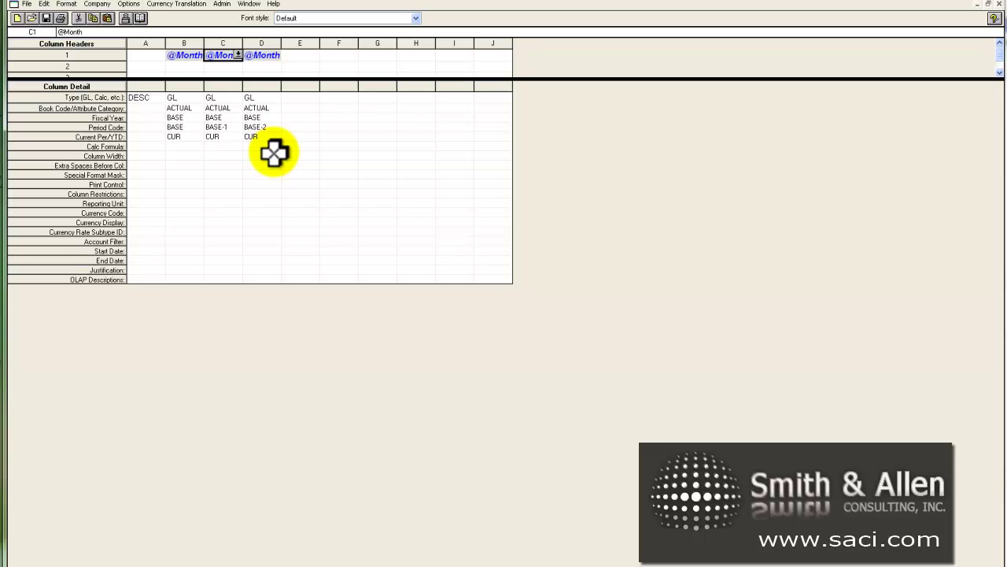
# - Save the layout as RollQtr with description 'Rolling Quarter Report'
pyautogui.click(46, 19)
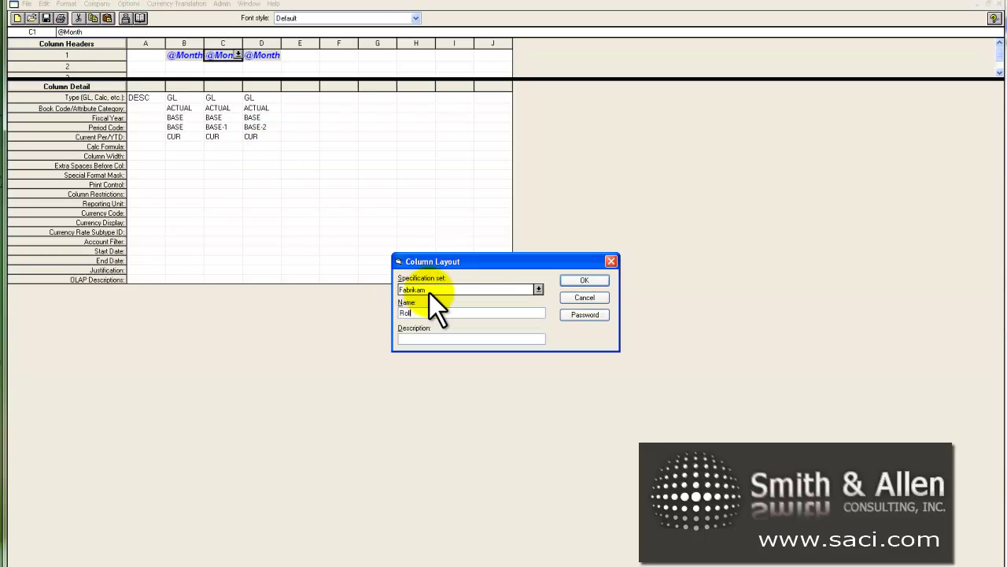
pyautogui.press('BackSpace')
pyautogui.press('Tab')
pyautogui.write('Rolling Qt')
pyautogui.press('BackSpace')
pyautogui.write('uarter Report')
pyautogui.click(577, 282)
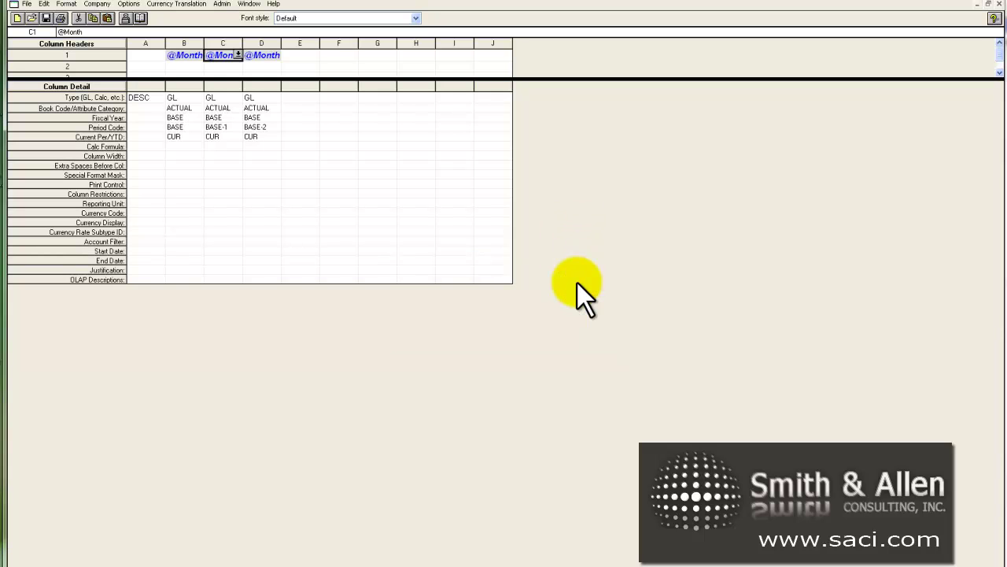
pyautogui.click(218, 127)
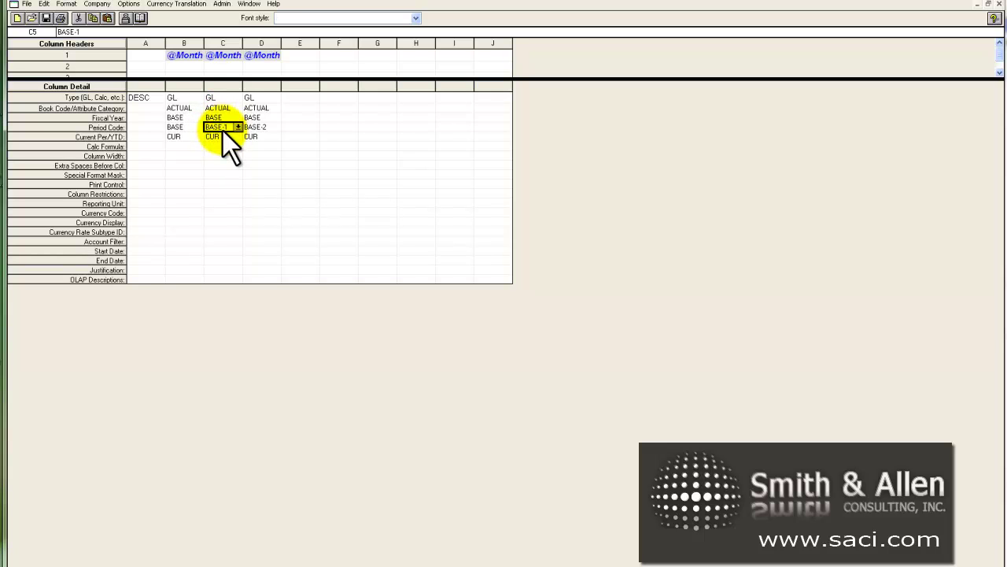
pyautogui.click(222, 118)
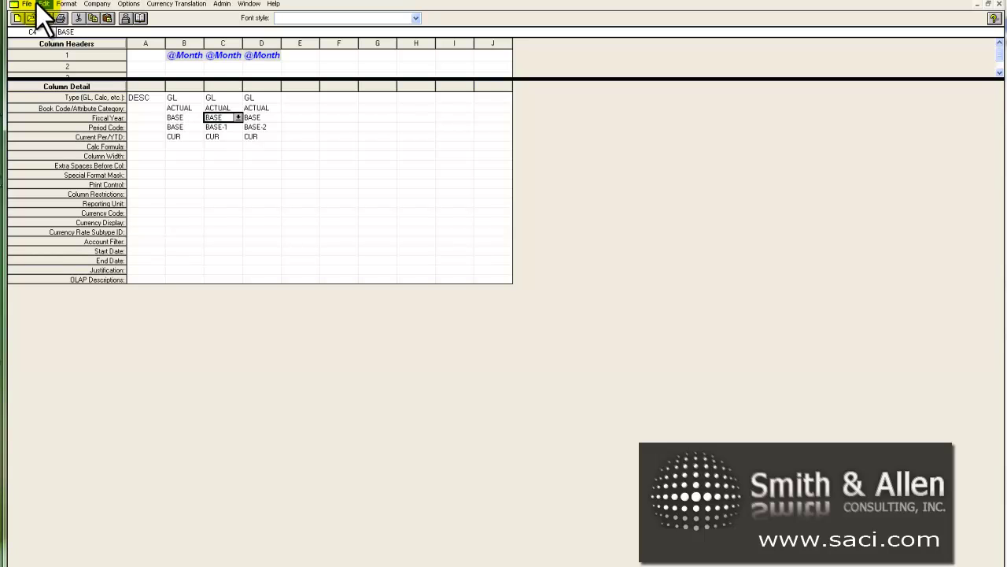
# - Save a copy of the layout as RollQtr-P1
pyautogui.click(28, 5)
pyautogui.click(44, 75)
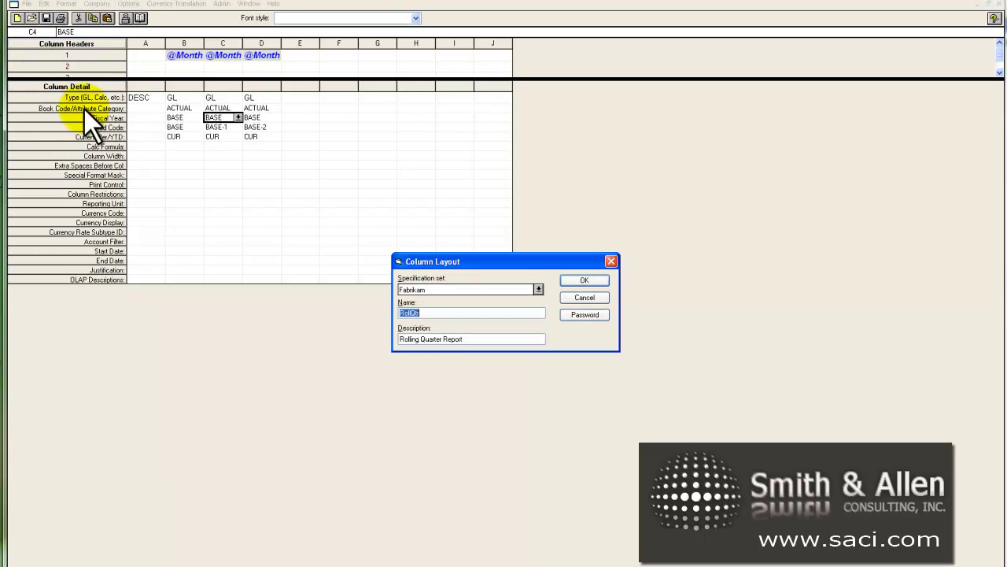
pyautogui.click(435, 312)
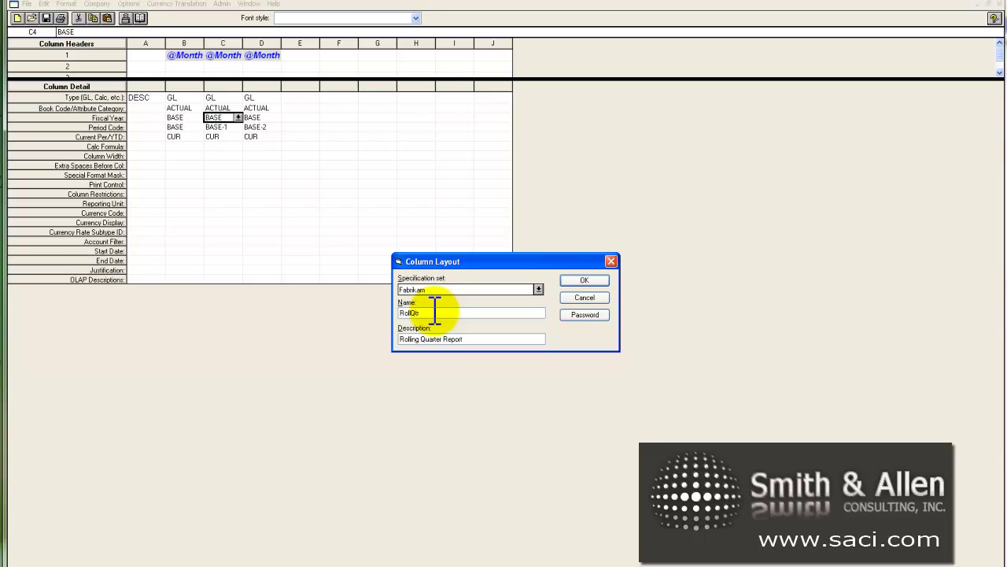
pyautogui.write('-P1')
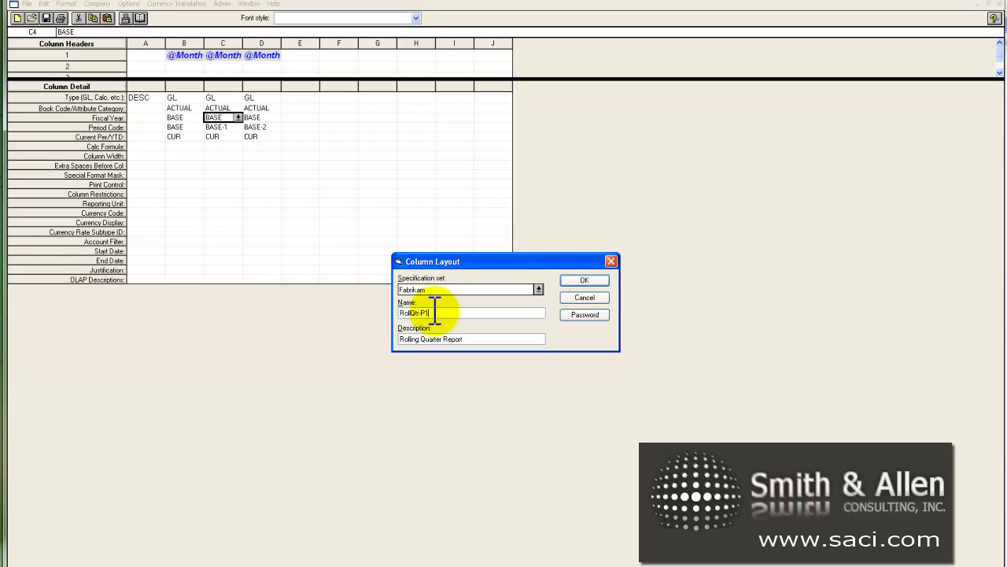
pyautogui.click(590, 282)
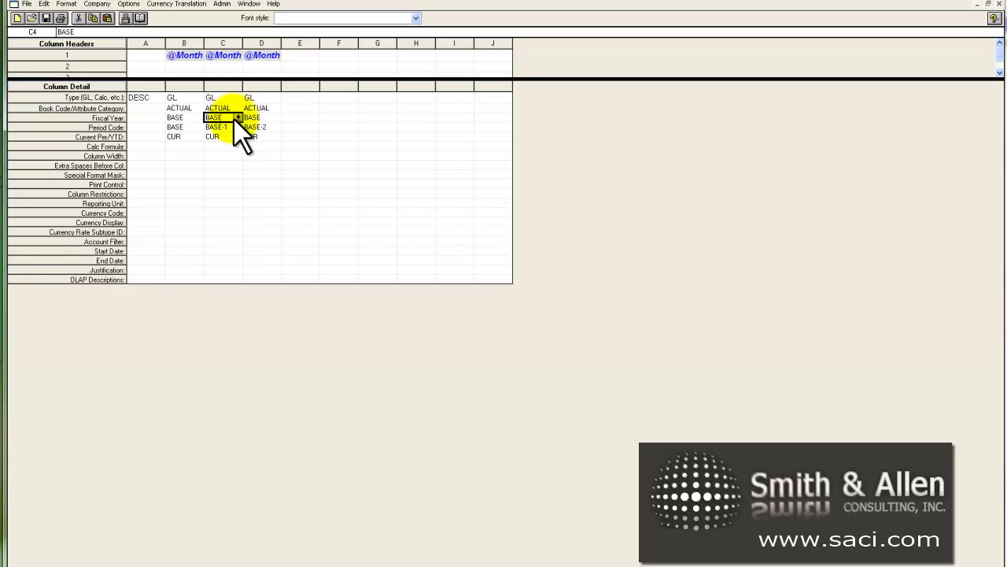
# - Set column C to fiscal year BASE-1 and period 12
pyautogui.click(238, 117)
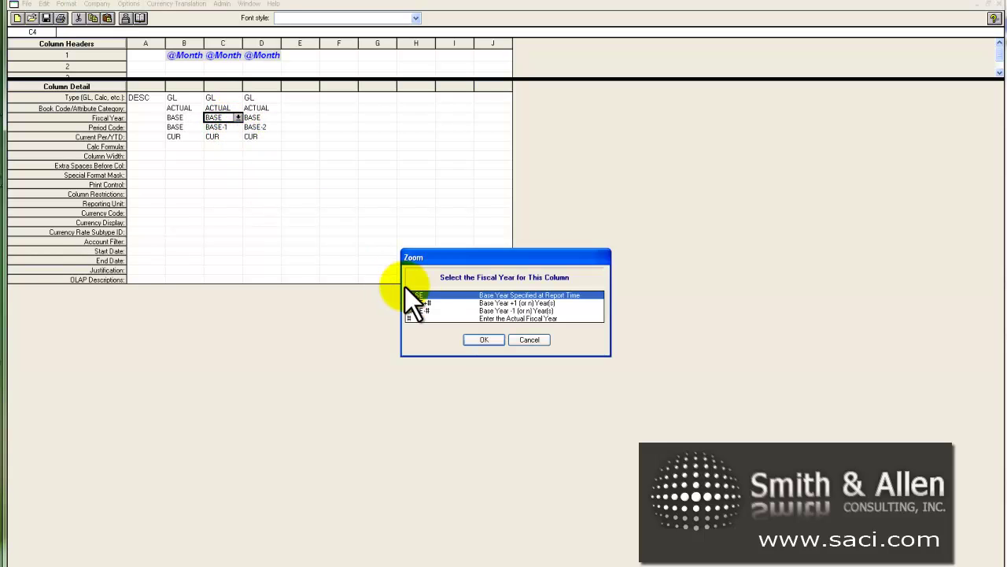
pyautogui.click(429, 310)
pyautogui.click(488, 341)
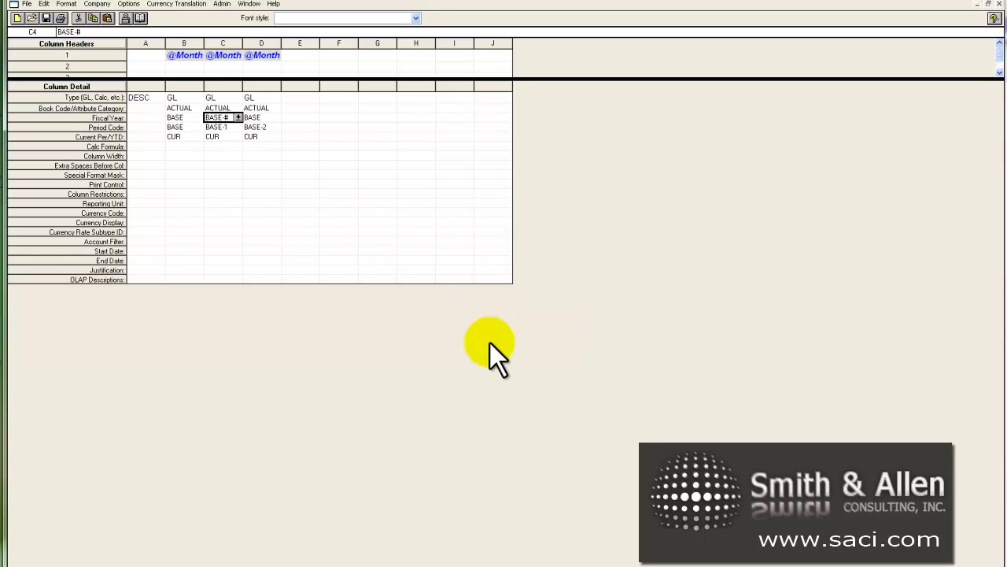
pyautogui.press('BackSpace')
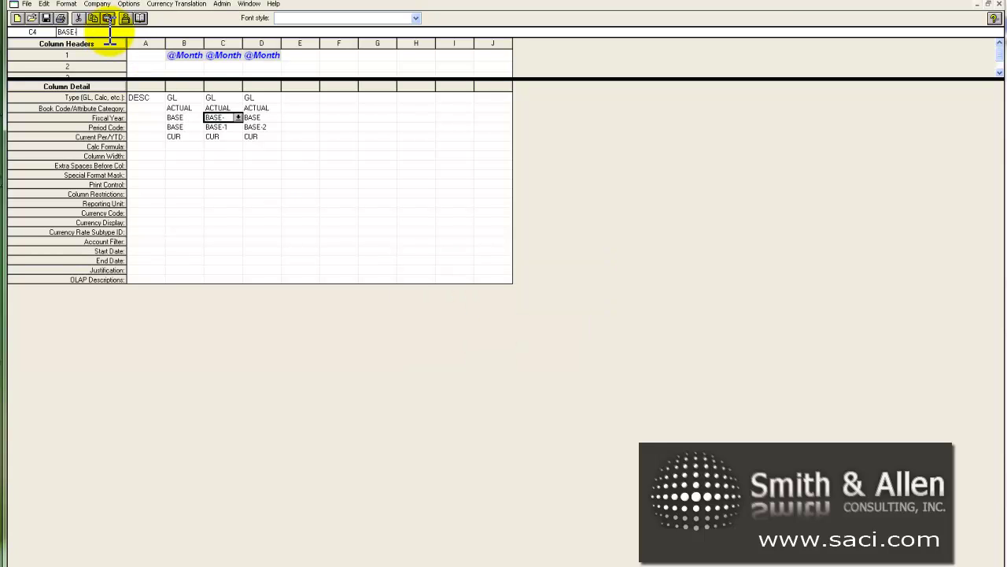
pyautogui.write('1')
pyautogui.press('Return')
pyautogui.write('12')
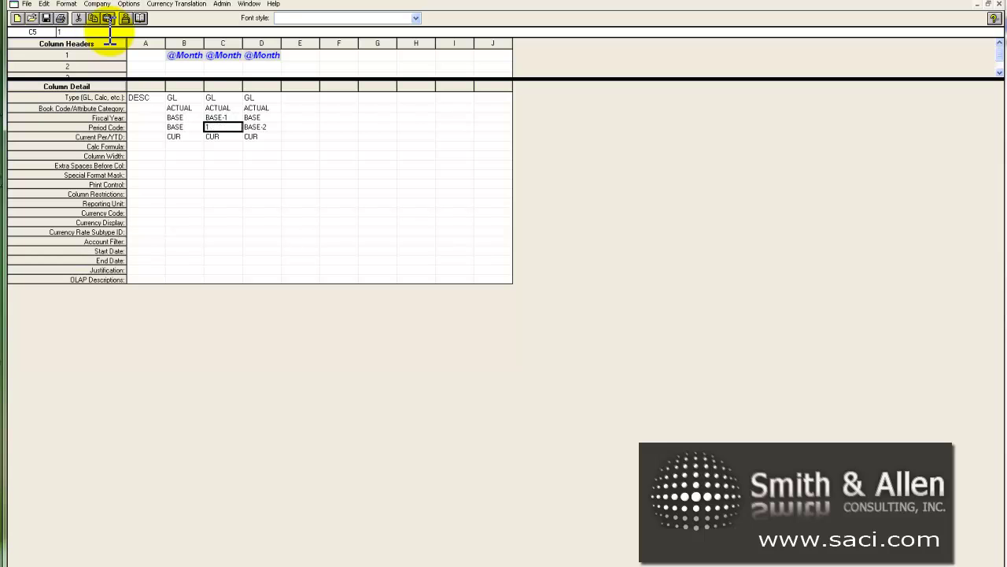
pyautogui.press('Return')
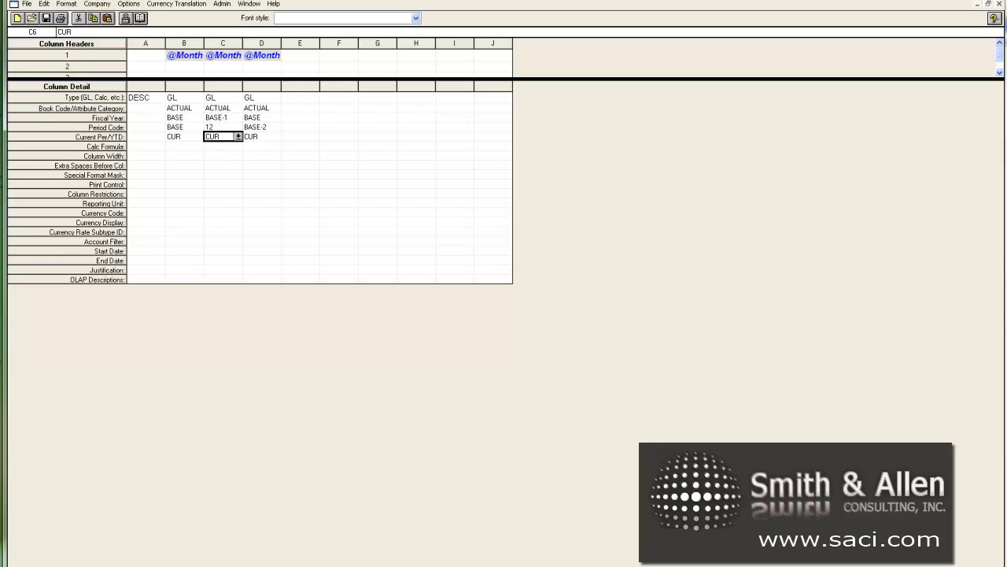
# - Set column D to fiscal year BASE-1 and period 11
pyautogui.click(269, 118)
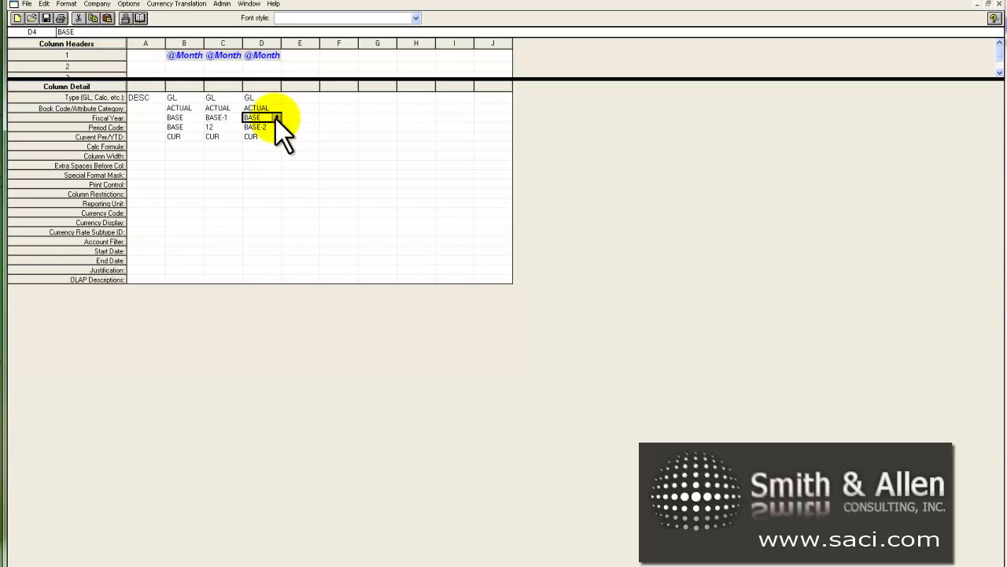
pyautogui.click(276, 118)
pyautogui.click(438, 310)
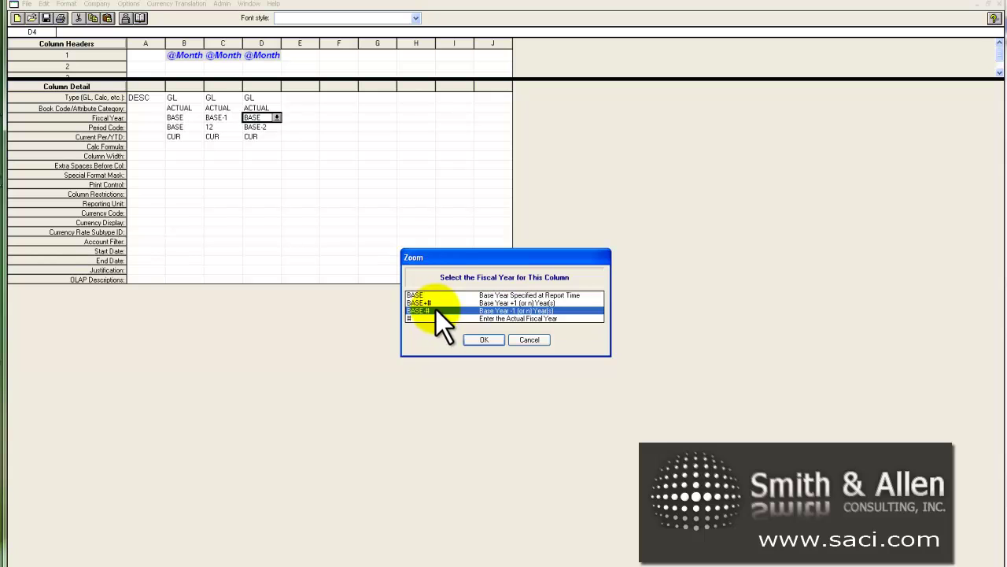
pyautogui.click(484, 339)
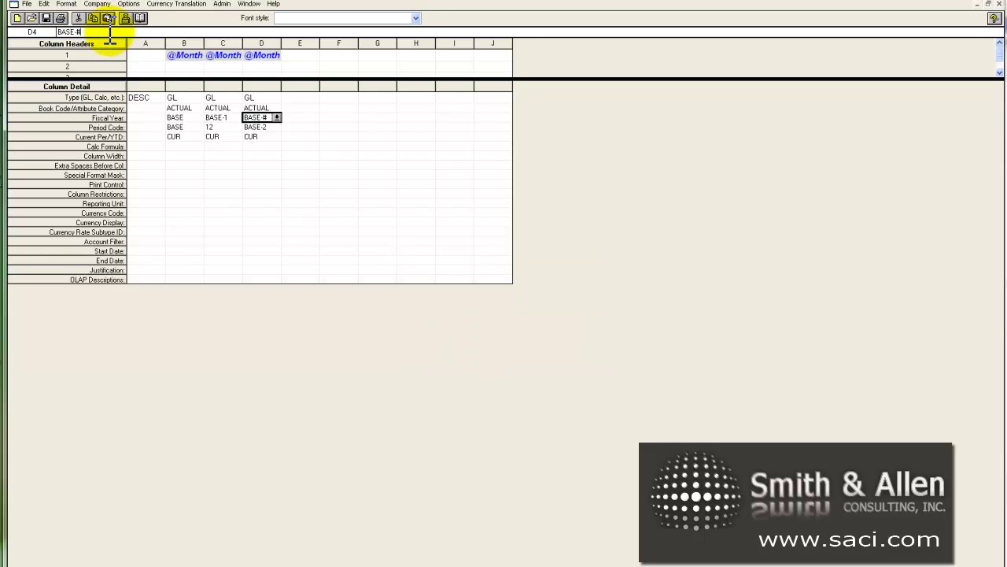
pyautogui.press('BackSpace')
pyautogui.write('1')
pyautogui.press('Return')
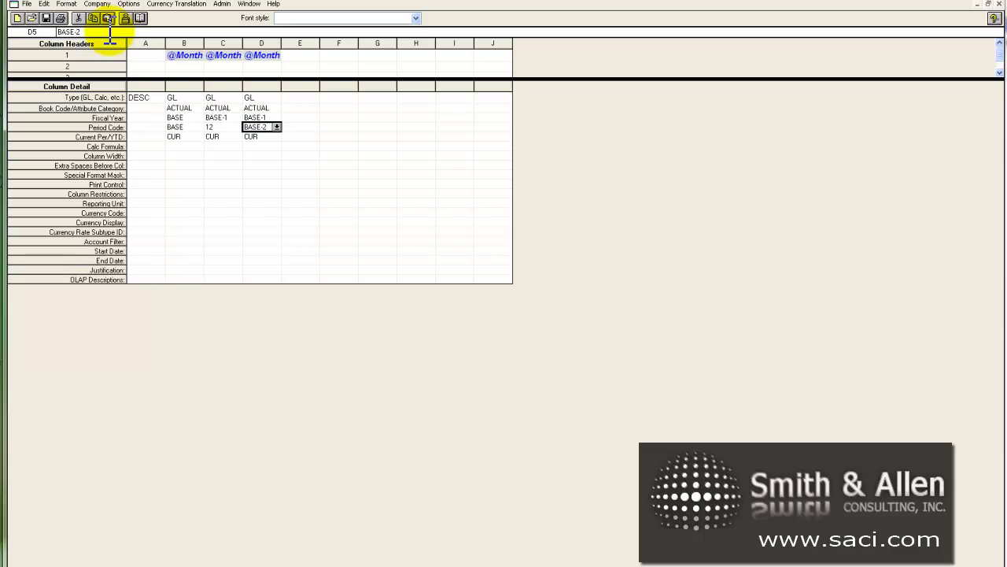
pyautogui.write('11')
pyautogui.press('Return')
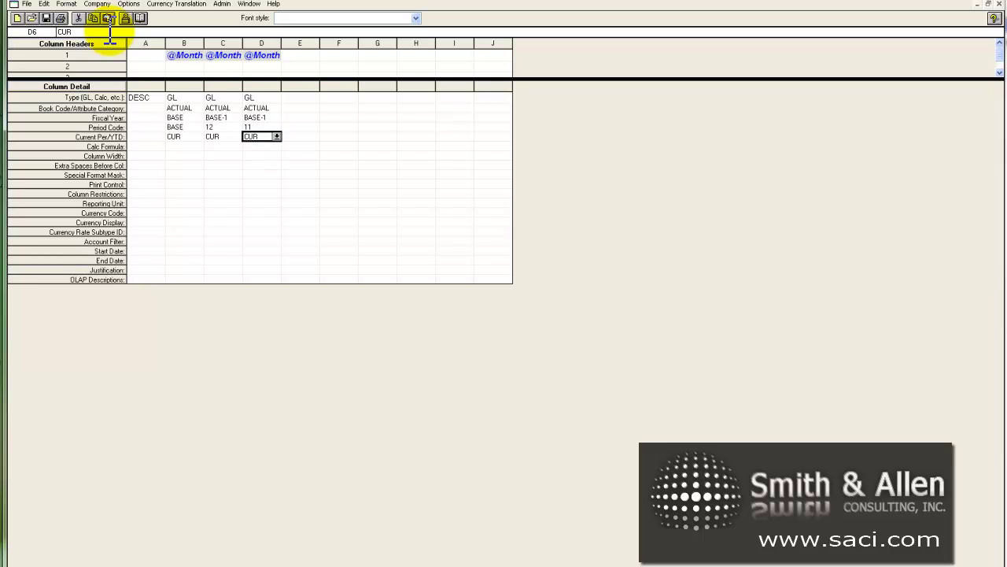
# - Save a copy of the layout as RollQtr-P2
pyautogui.click(27, 4)
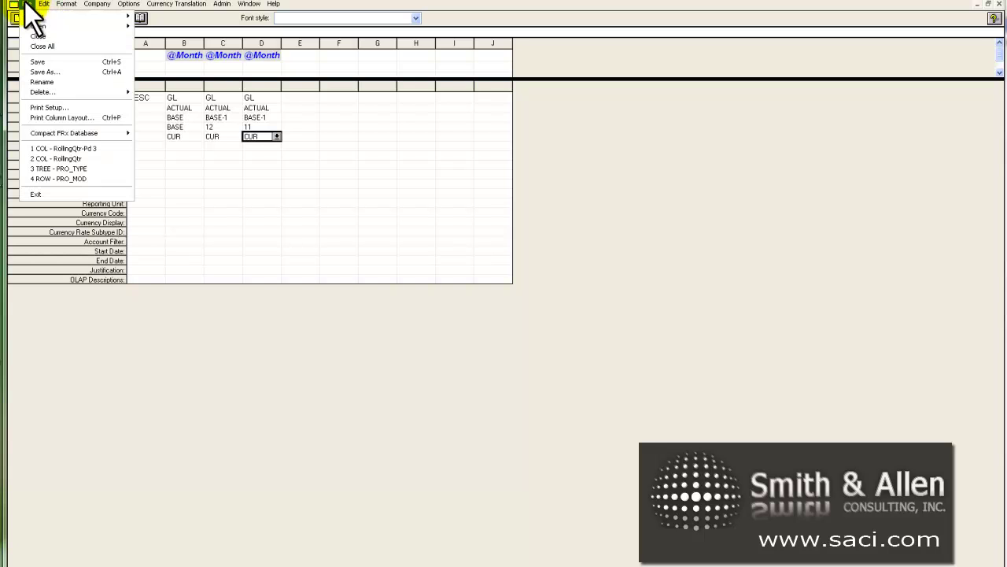
pyautogui.click(49, 71)
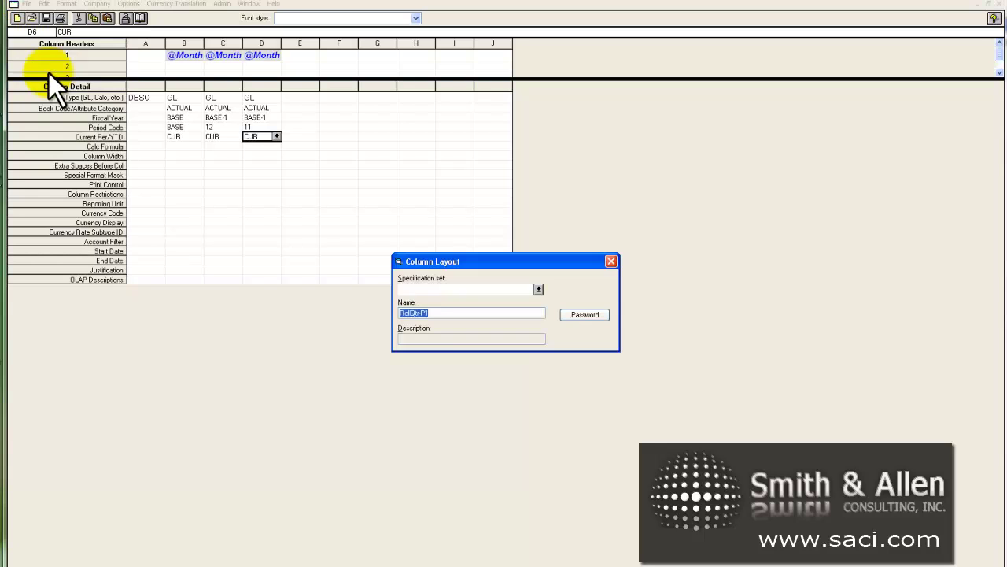
pyautogui.click(440, 312)
pyautogui.write('2')
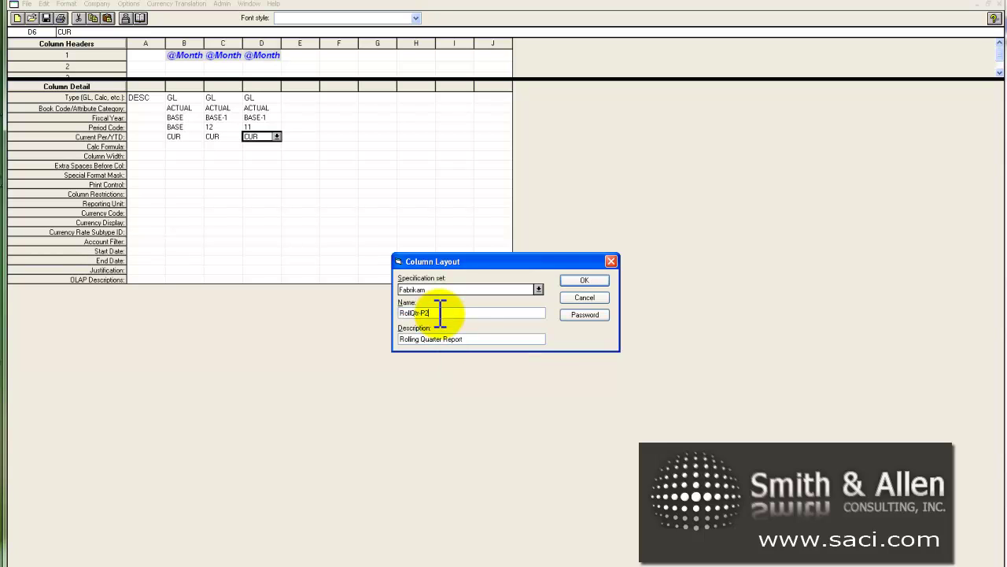
pyautogui.click(584, 280)
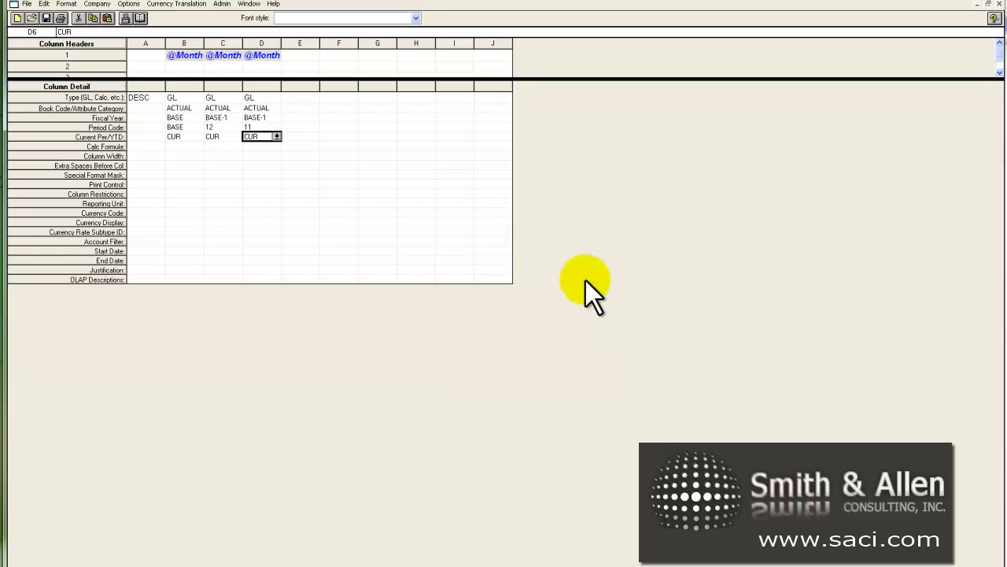
# - Change column C to fiscal year BASE with period BASE-1, then select column D's period
pyautogui.click(224, 117)
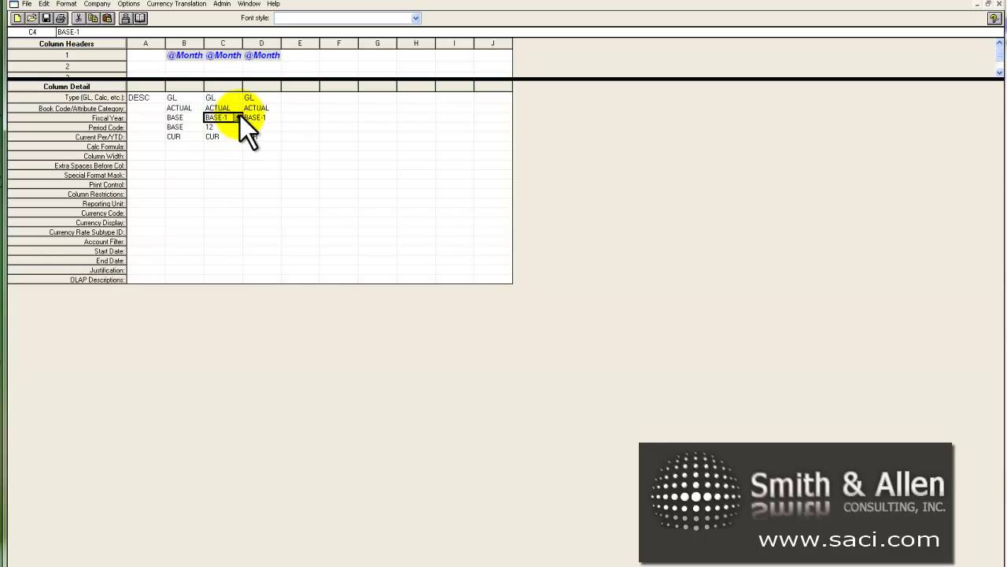
pyautogui.click(238, 117)
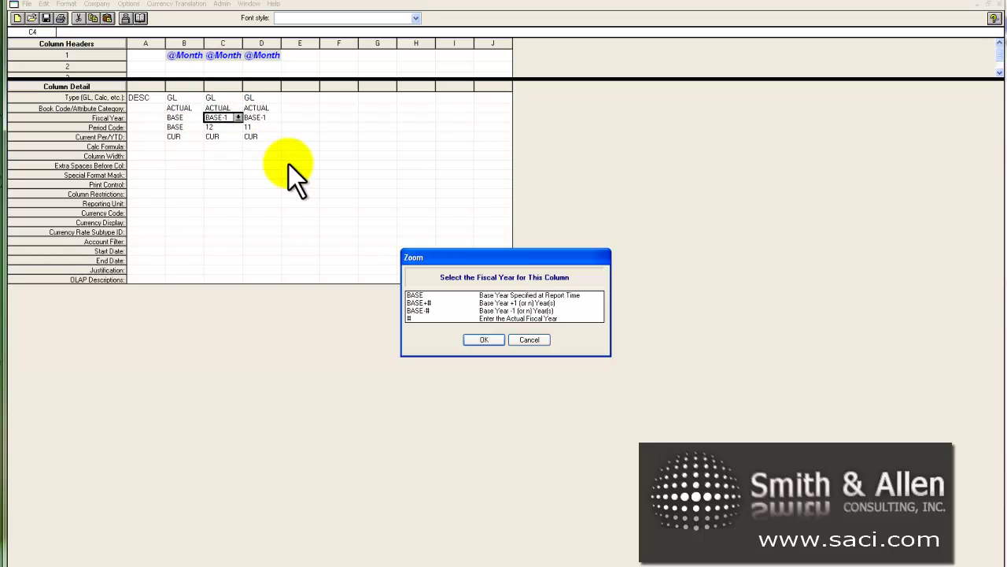
pyautogui.click(437, 296)
pyautogui.click(485, 340)
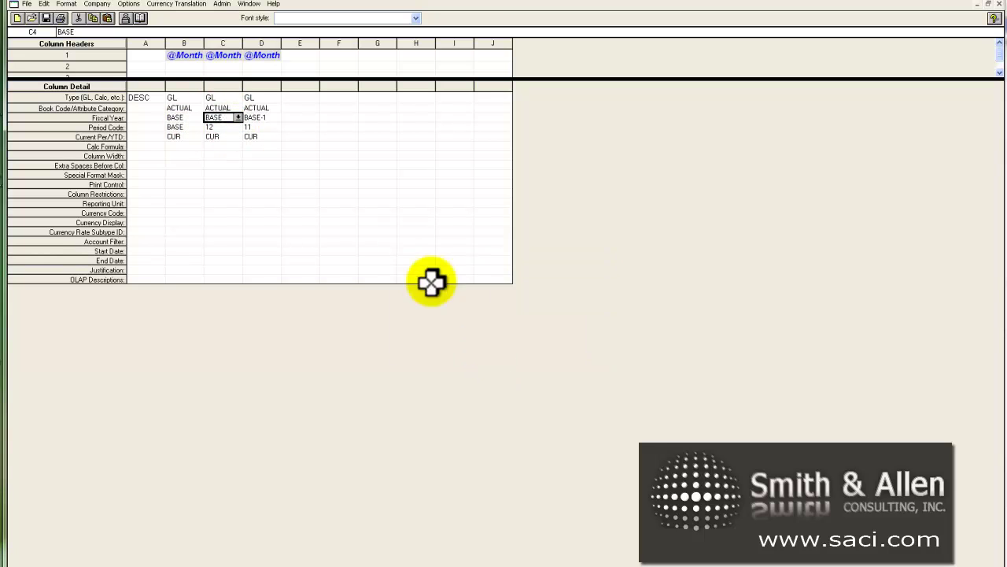
pyautogui.click(224, 129)
pyautogui.click(238, 127)
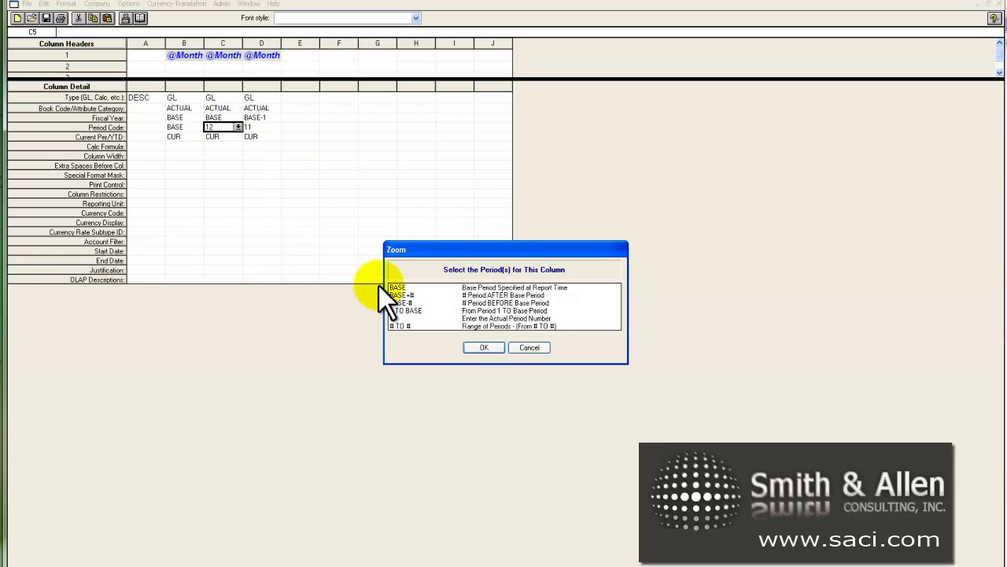
pyautogui.click(410, 302)
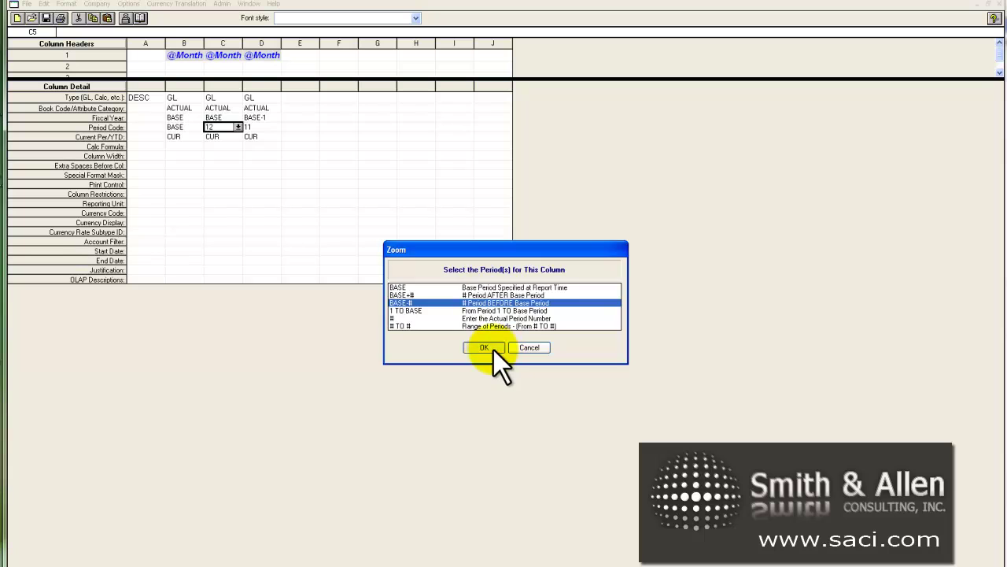
pyautogui.click(487, 347)
pyautogui.press('BackSpace')
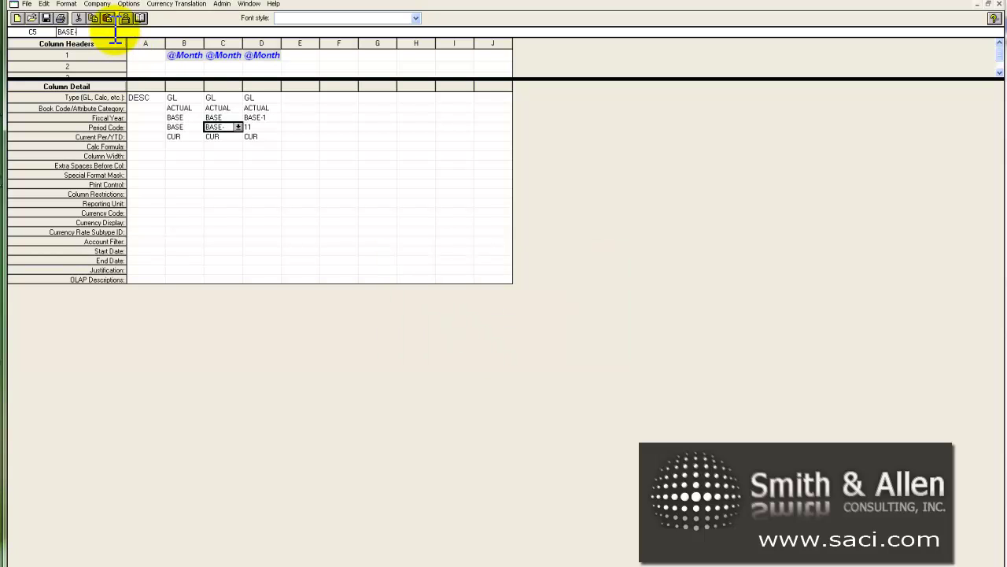
pyautogui.write('1')
pyautogui.press('Return')
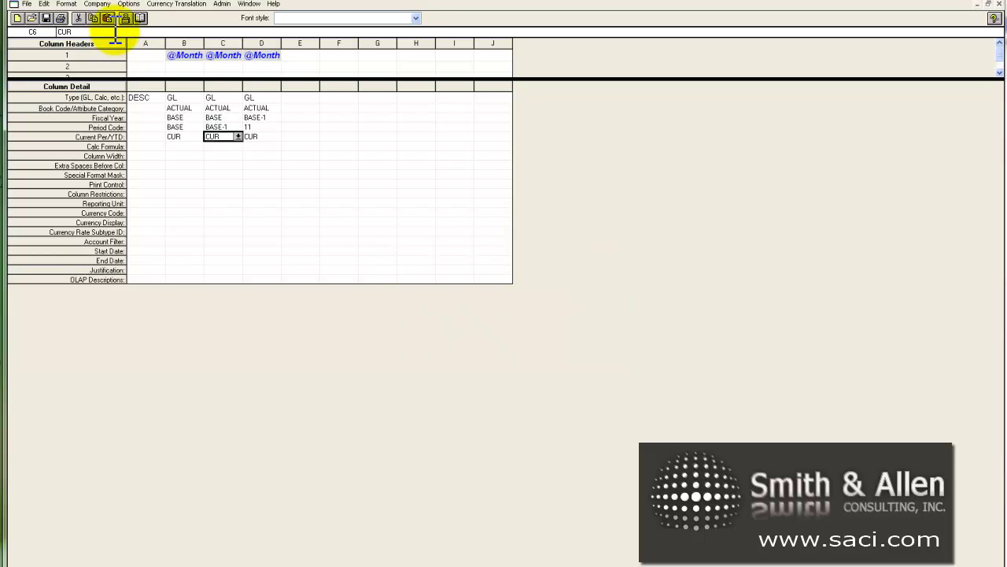
pyautogui.click(275, 120)
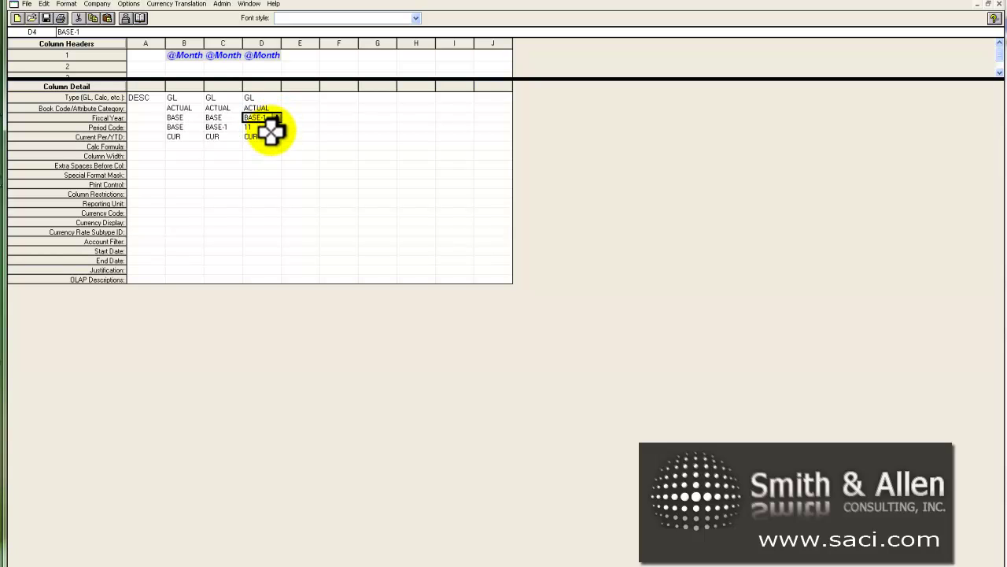
pyautogui.click(271, 128)
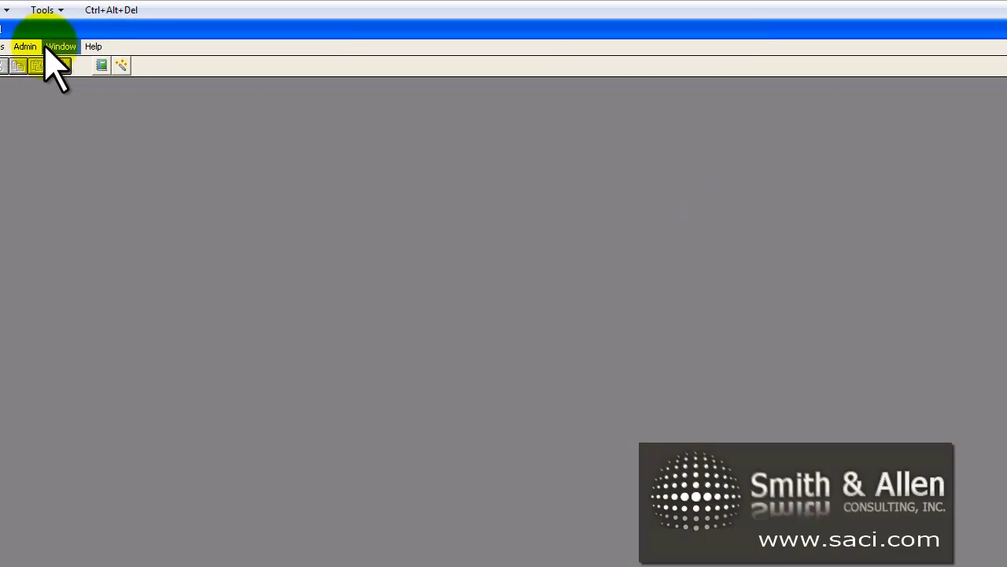
# - From the Control Panel, check the saved column layouts list, then cancel it
pyautogui.click(53, 47)
pyautogui.click(58, 61)
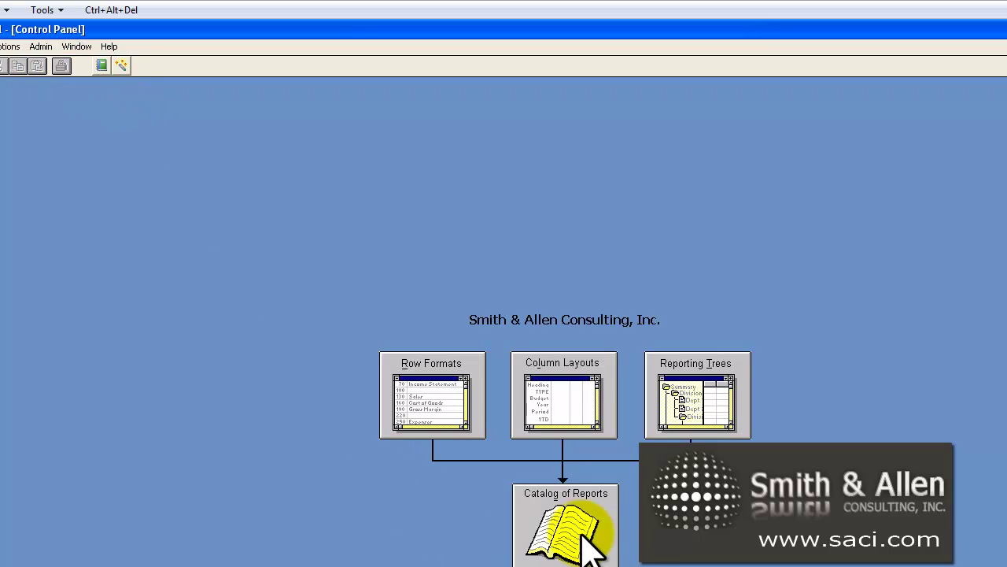
pyautogui.click(567, 378)
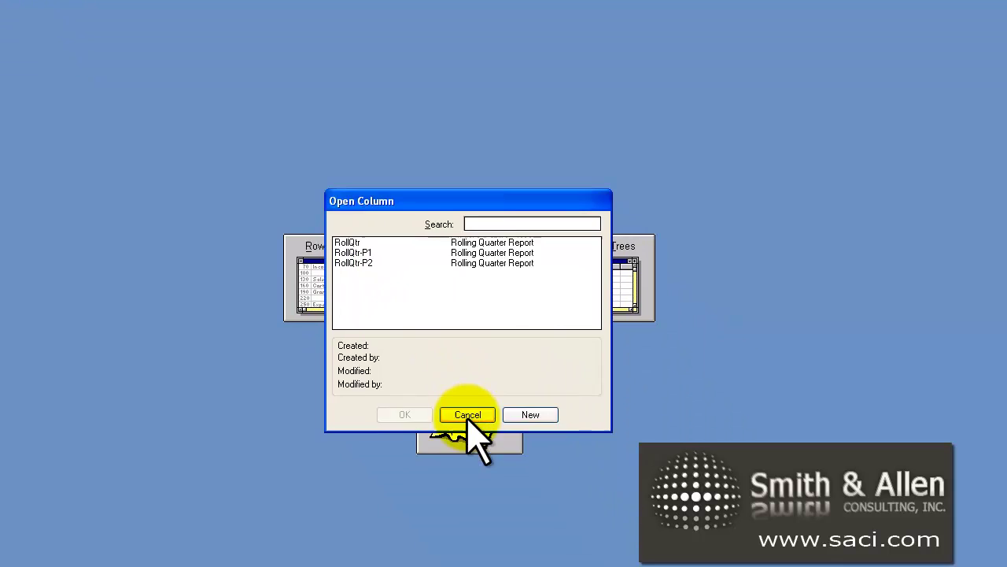
pyautogui.click(344, 267)
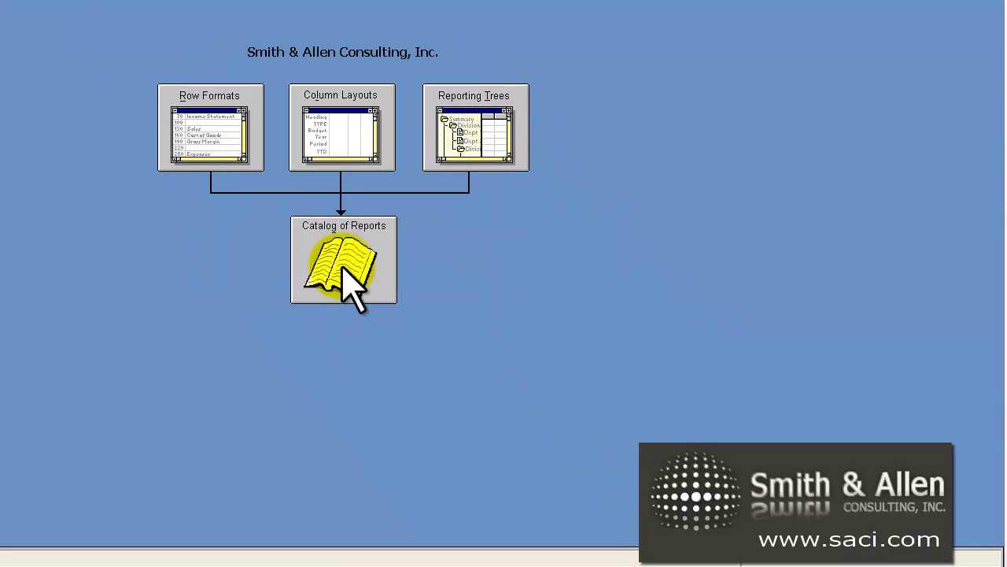